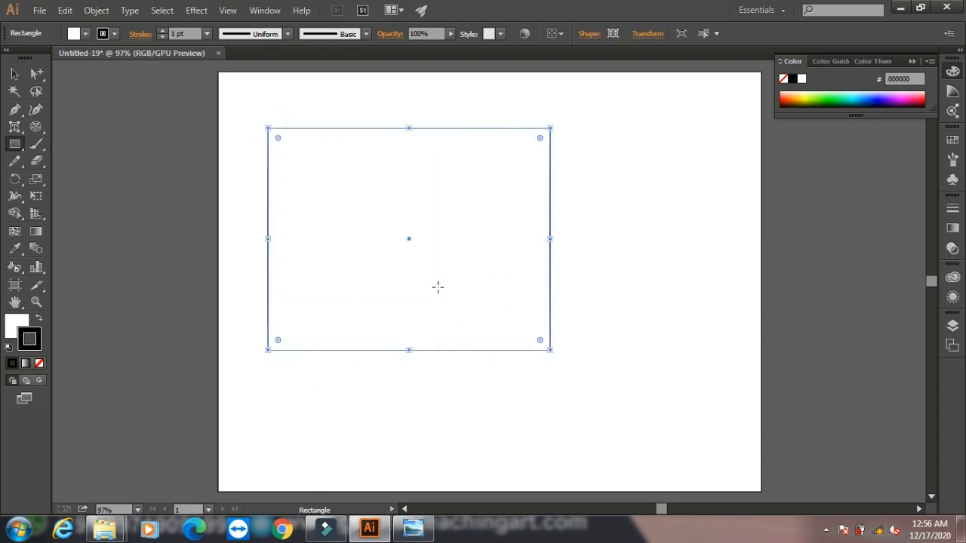
# - Set the rectangle's stroke to green 429400 and its fill to turquoise 55FFB6
pyautogui.click(821, 103)
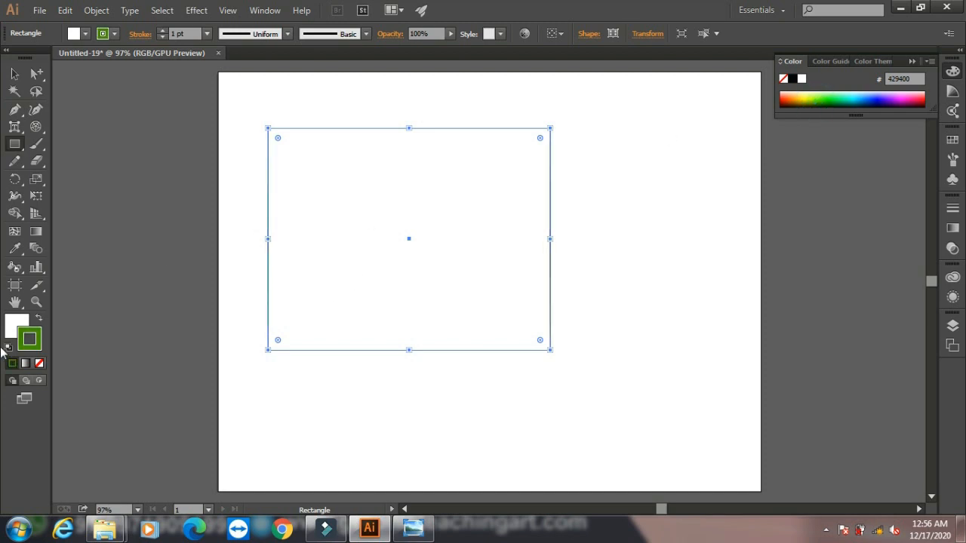
pyautogui.click(11, 331)
pyautogui.click(846, 94)
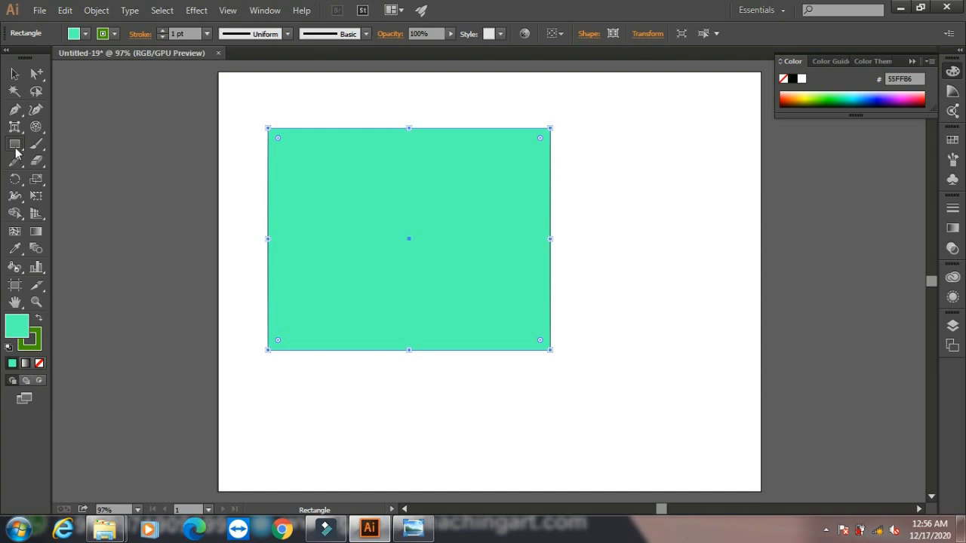
# - Round the rectangle's corners to about 37 px, rotate it clockwise and move it across the artboard's right edge
pyautogui.click(15, 74)
pyautogui.moveTo(280, 139); pyautogui.dragTo(281, 172)
pyautogui.moveTo(554, 125); pyautogui.dragTo(585, 234)
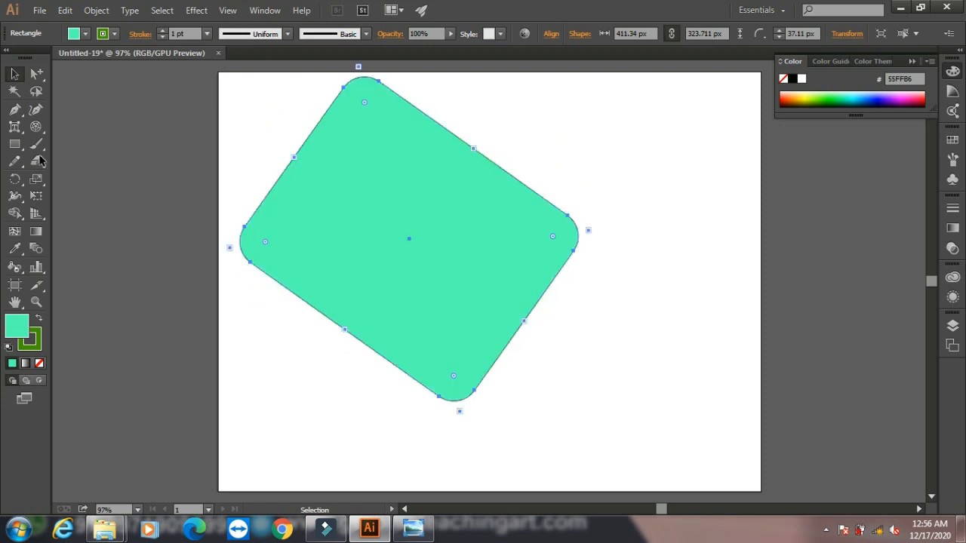
pyautogui.moveTo(298, 214); pyautogui.dragTo(676, 234)
# - Draw a rounded rectangle in the artboard's left half and an ellipse overlapping its right side
pyautogui.click(13, 145)
pyautogui.moveTo(9, 150); pyautogui.dragTo(86, 159)
pyautogui.moveTo(262, 150); pyautogui.dragTo(489, 364)
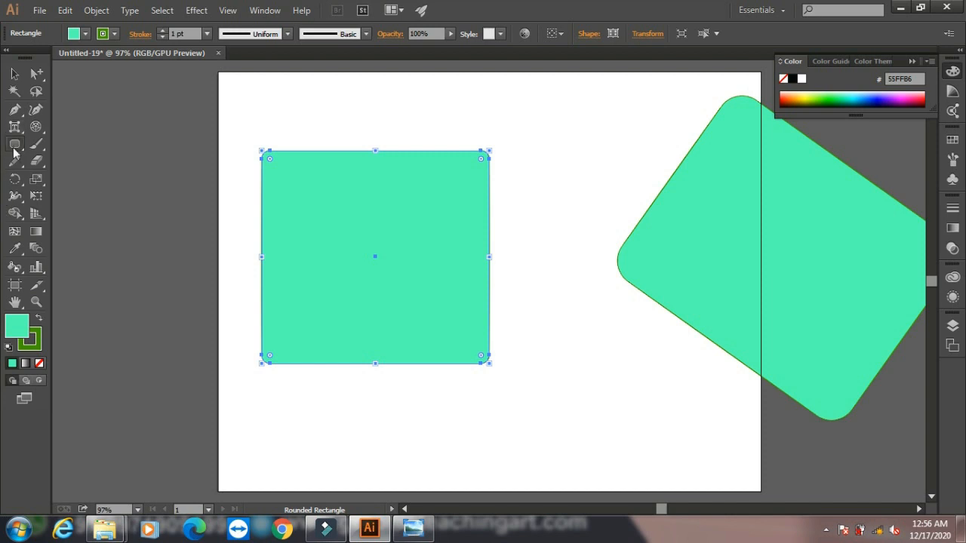
pyautogui.moveTo(13, 152); pyautogui.dragTo(66, 179)
pyautogui.moveTo(355, 178)
pyautogui.mouseDown()
pyautogui.moveTo(468, 317)
pyautogui.moveTo(538, 341)
pyautogui.mouseUp()
# - Align the rounded rectangle and the ellipse on their horizontal centers, and undo the alignment
pyautogui.click(15, 74)
pyautogui.moveTo(217, 137); pyautogui.dragTo(580, 394)
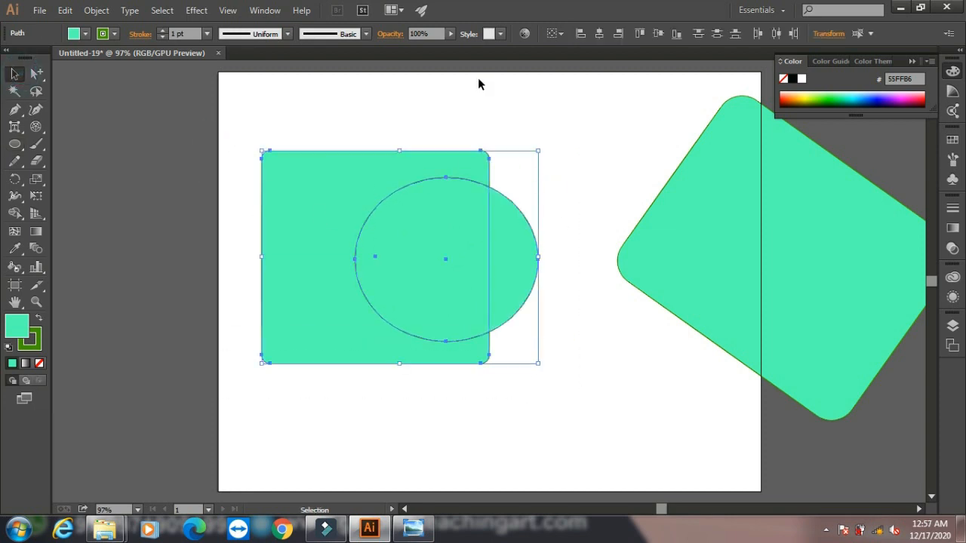
pyautogui.click(599, 34)
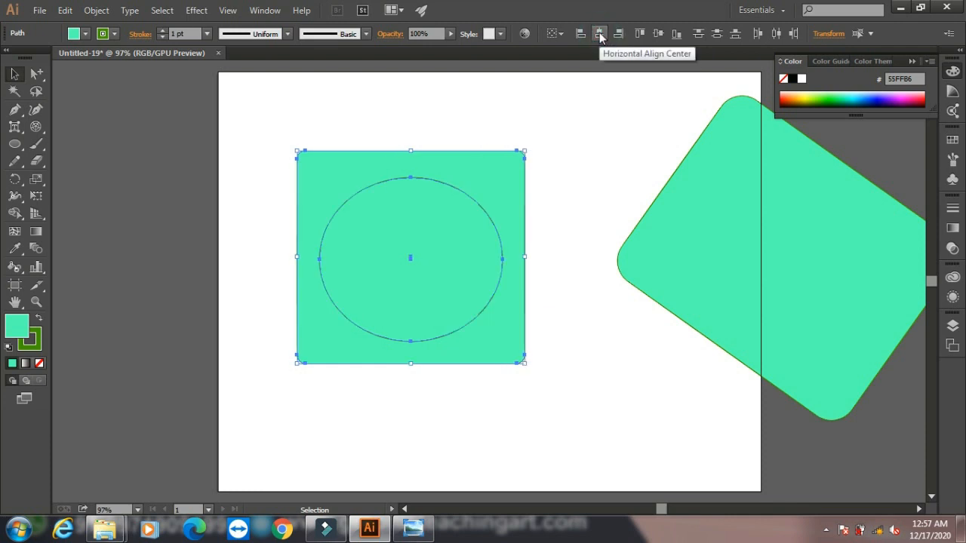
pyautogui.hotkey('ctrl', 'z')
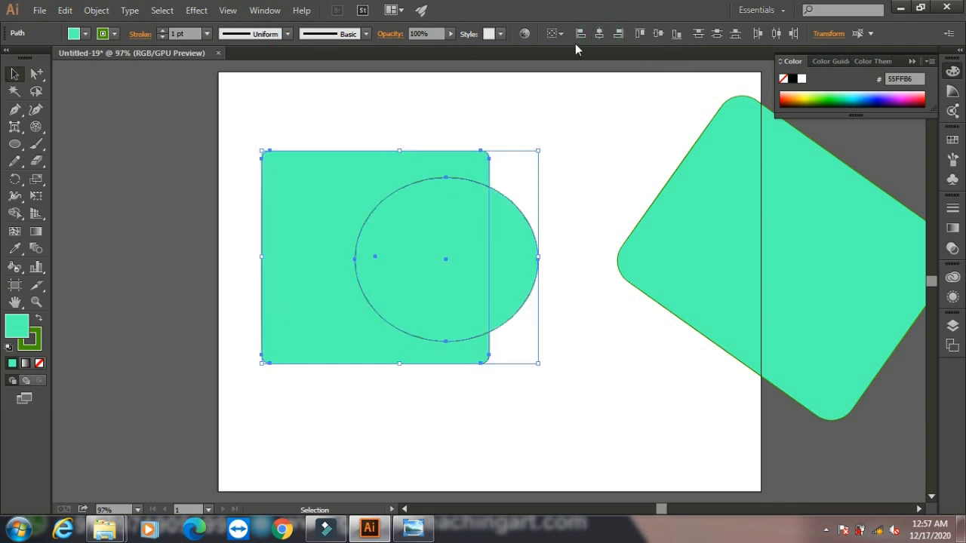
# - Cut the ellipse out of the rounded rectangle with the Pathfinder's Minus Front mode, and delete the resulting shape
pyautogui.click(781, 38)
pyautogui.click(265, 9)
pyautogui.click(348, 44)
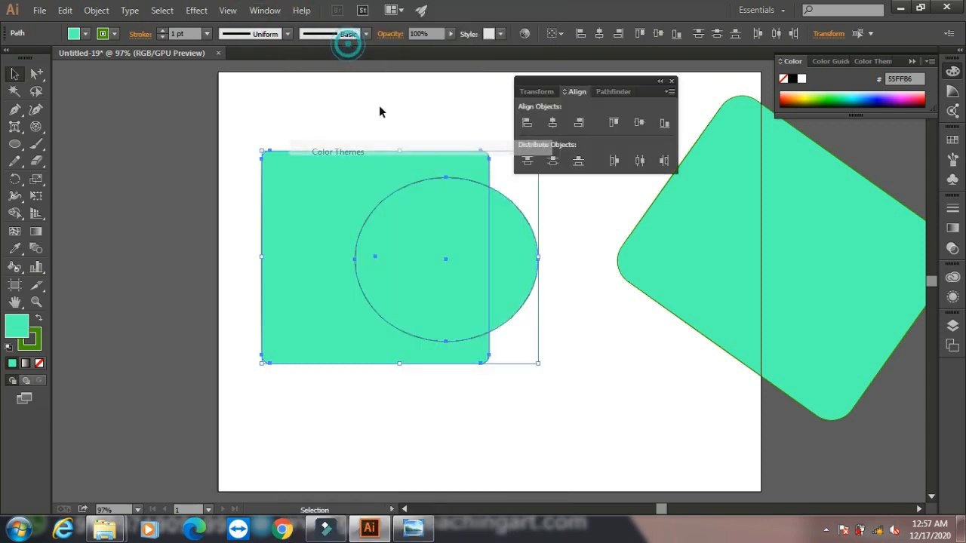
pyautogui.click(605, 94)
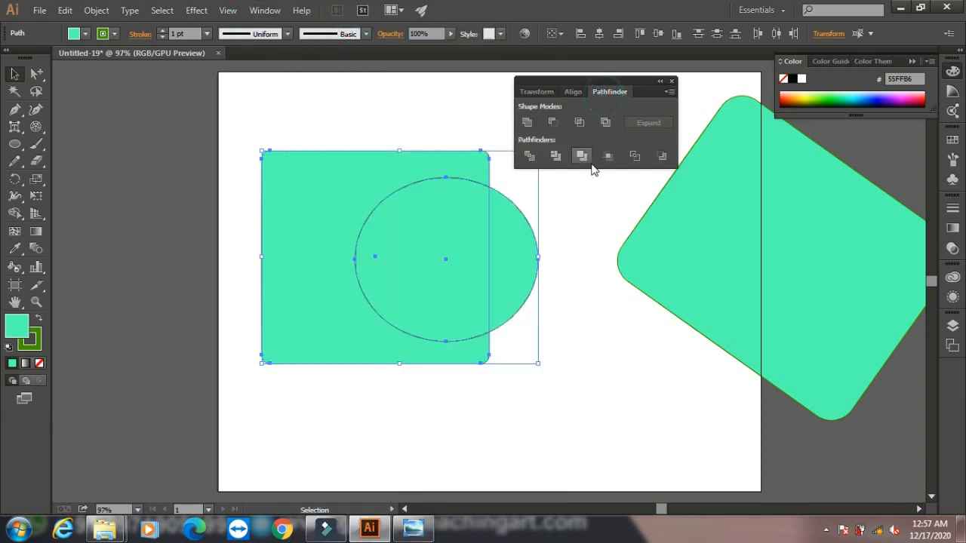
pyautogui.click(555, 122)
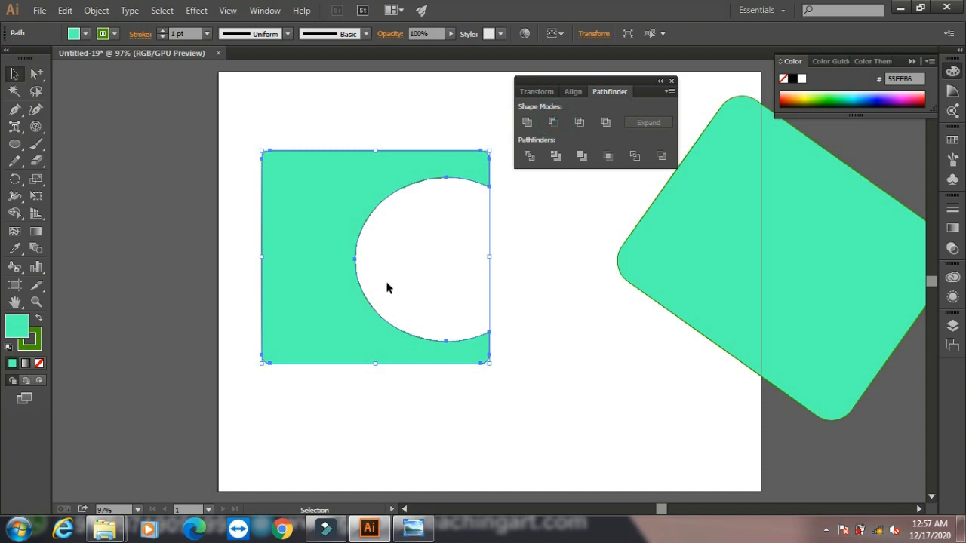
pyautogui.click(671, 81)
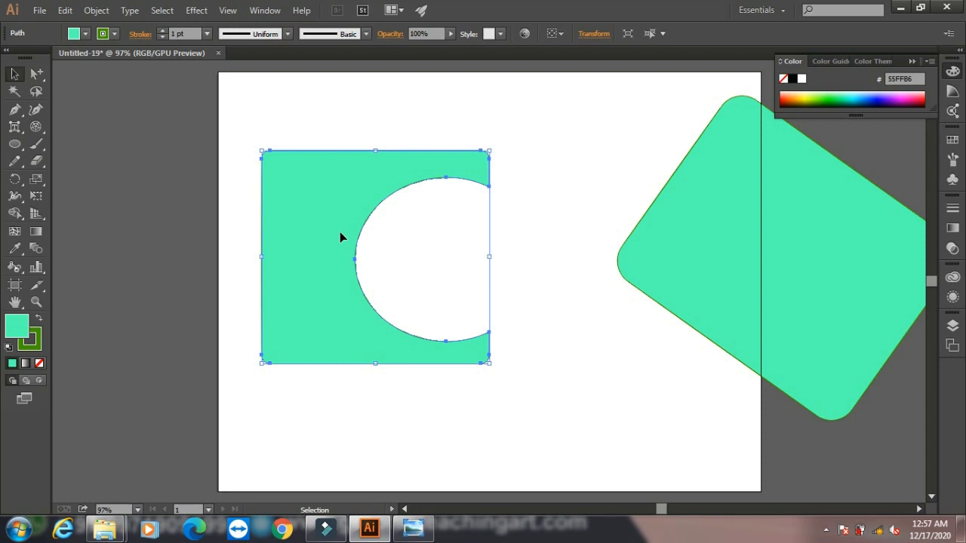
pyautogui.press('Delete')
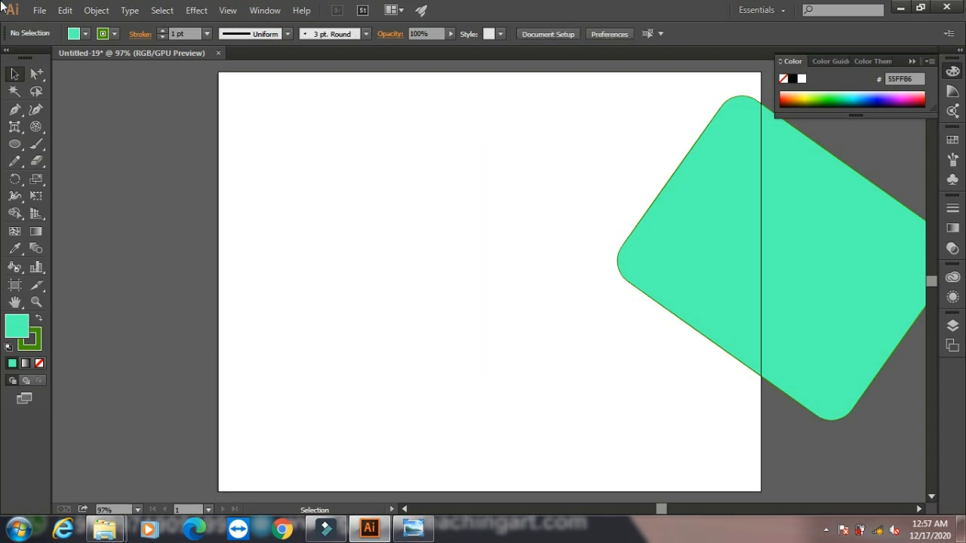
# - Draw a hexagon with a radius of about 106 px in the artboard's upper-left area using the Polygon tool
pyautogui.click(17, 144)
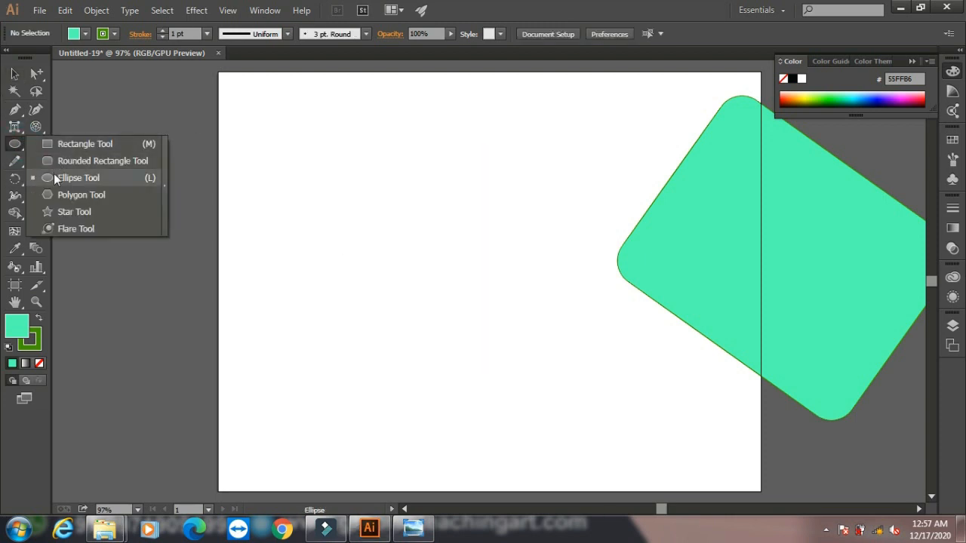
pyautogui.click(52, 196)
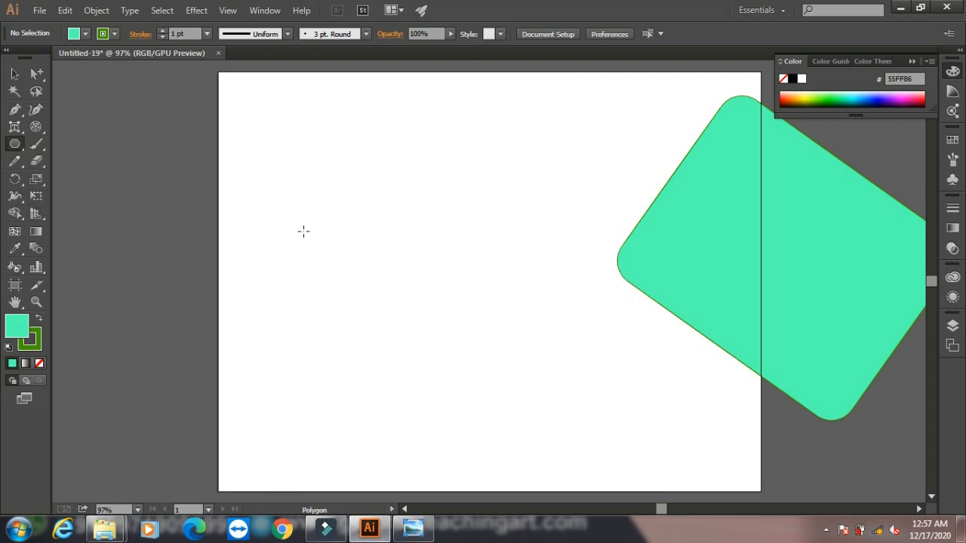
pyautogui.moveTo(302, 178); pyautogui.dragTo(339, 242)
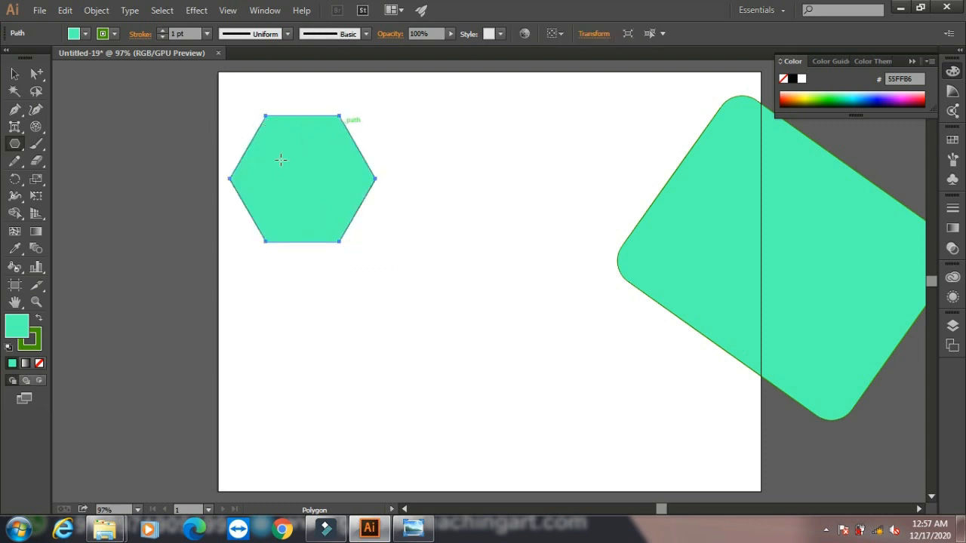
# - Create an 8-sided polygon with a radius of 106.2656 px on the pasteboard beside the hexagon
pyautogui.click(17, 143)
pyautogui.click(141, 164)
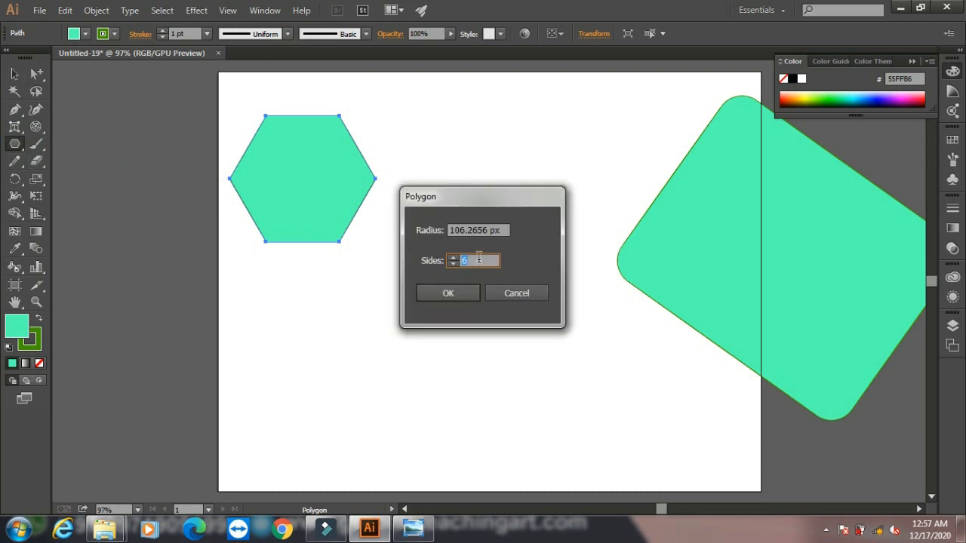
pyautogui.write('8')
pyautogui.click(446, 294)
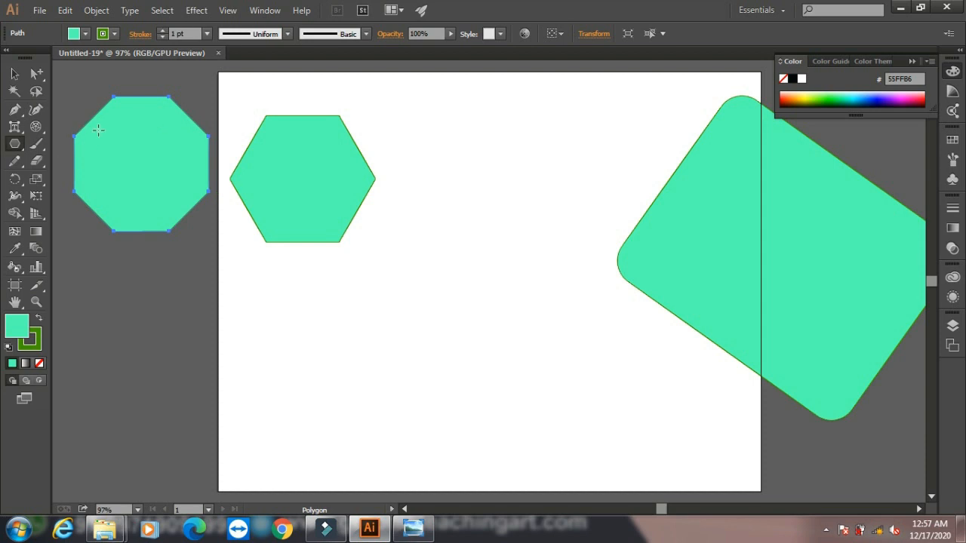
# - Draw a slightly tilted five-pointed star with an outer radius of about 61 px to the right of the hexagon
pyautogui.click(14, 143)
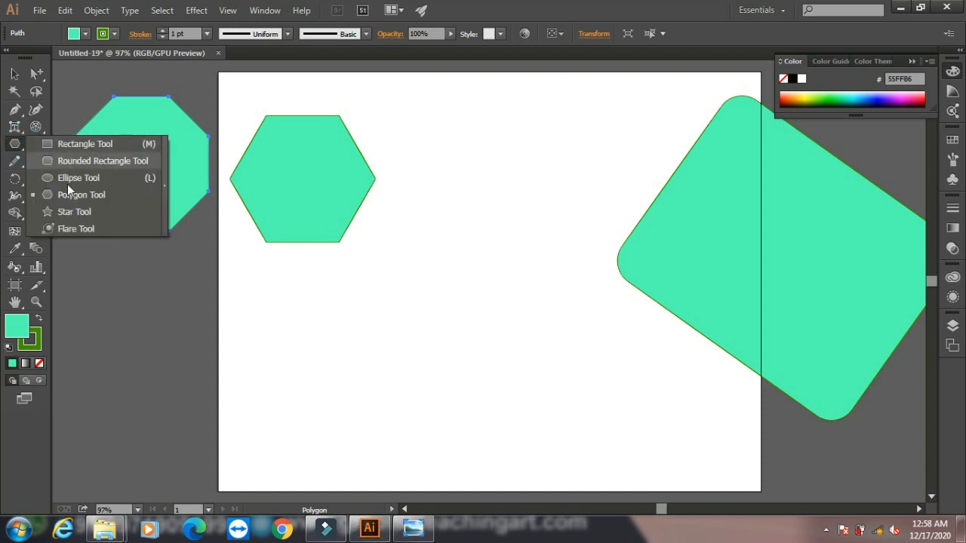
pyautogui.click(60, 212)
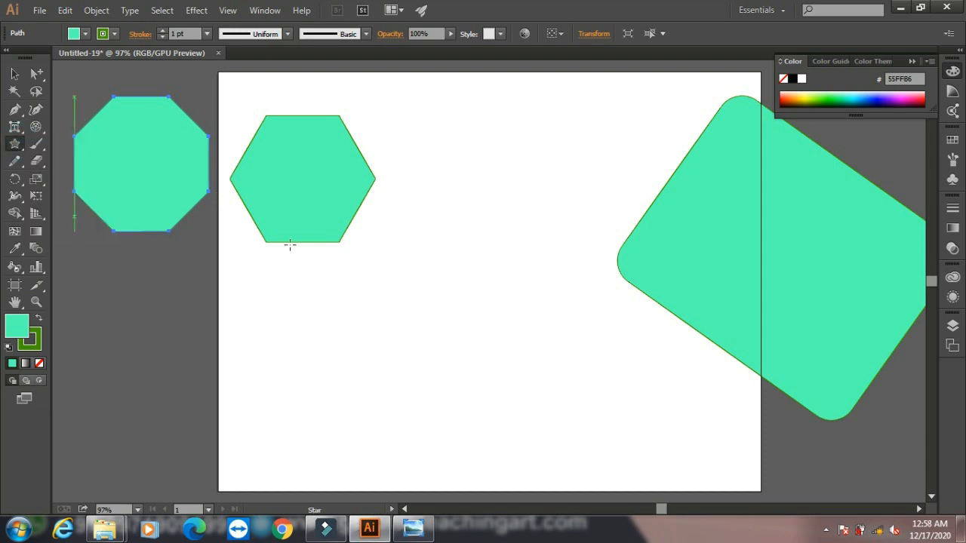
pyautogui.moveTo(425, 192); pyautogui.dragTo(451, 221)
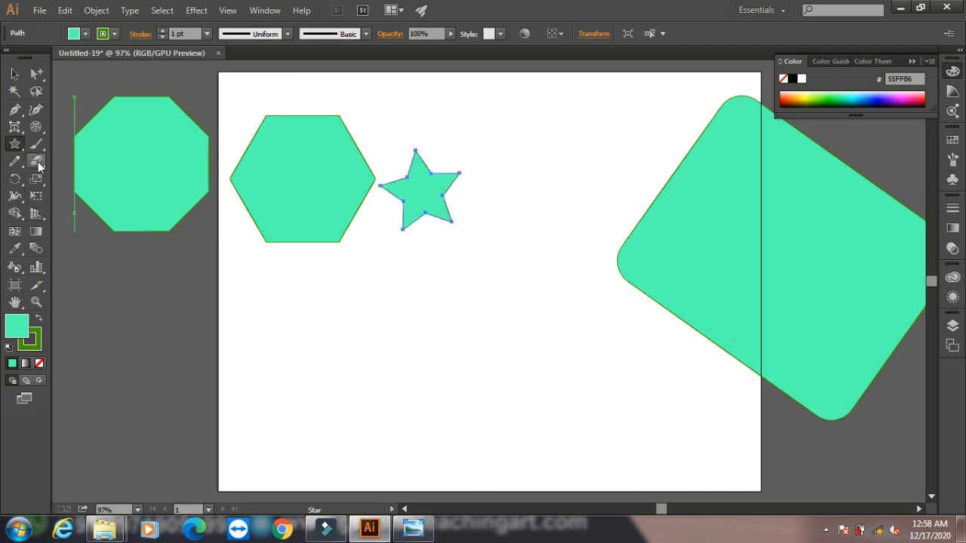
# - Create an 8-point star with radii of 61.234 px and 30.617 px on the pasteboard below the octagon
pyautogui.click(96, 276)
pyautogui.doubleClick(472, 275)
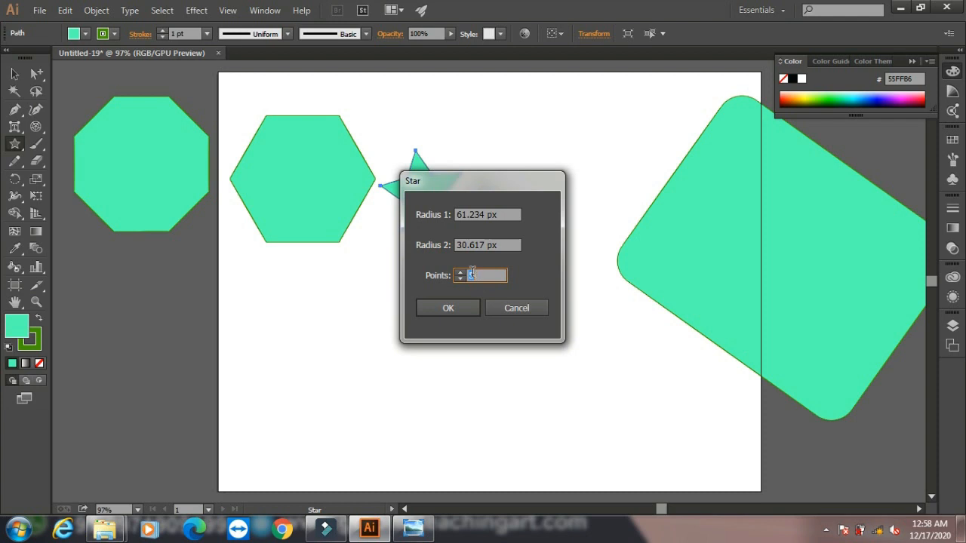
pyautogui.moveTo(489, 276); pyautogui.dragTo(458, 280)
pyautogui.write('8')
pyautogui.click(449, 306)
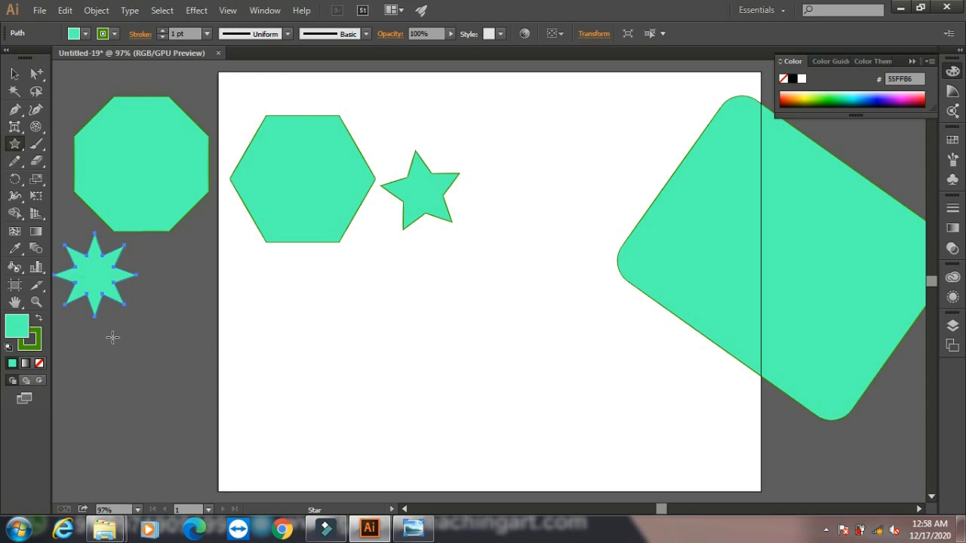
pyautogui.click(15, 73)
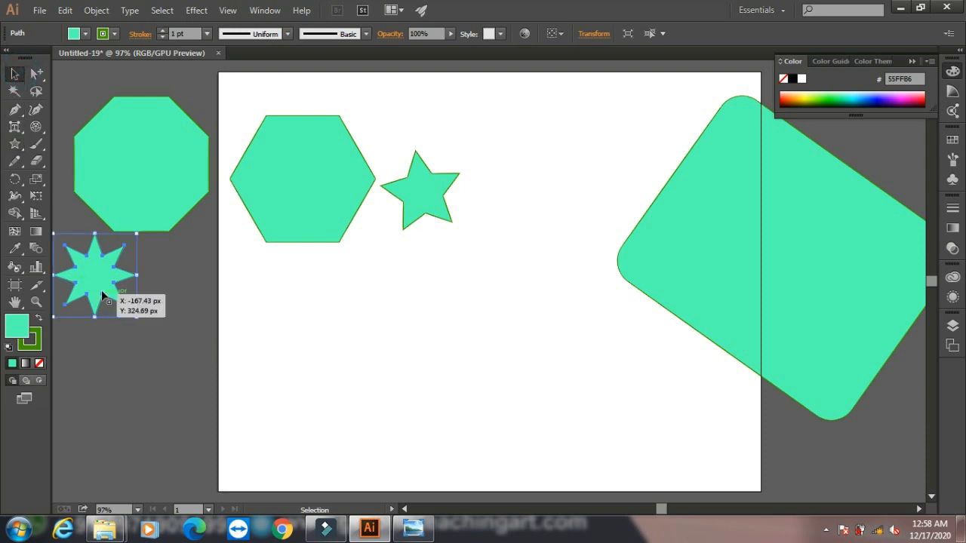
# - Draw a rectangle about 308 by 209 px below the hexagon
pyautogui.click(14, 145)
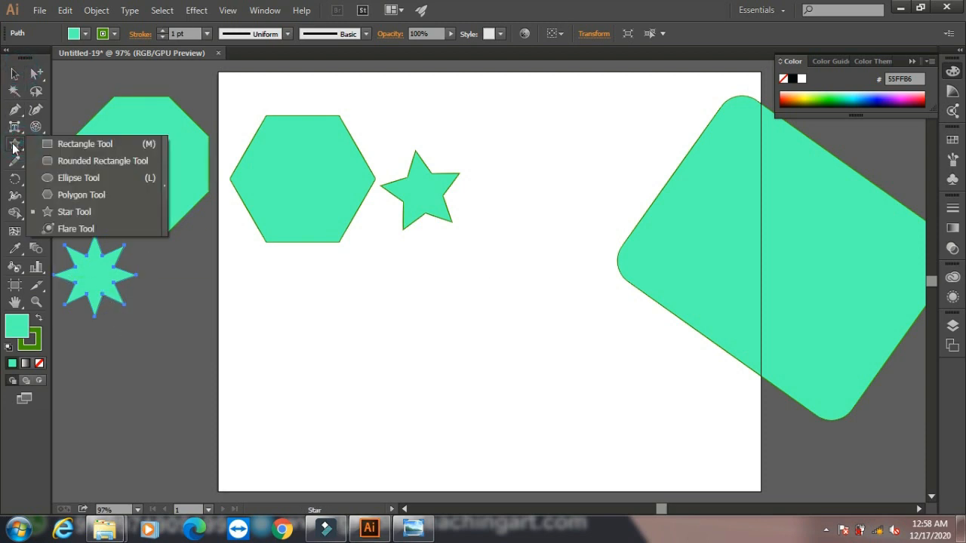
pyautogui.click(71, 143)
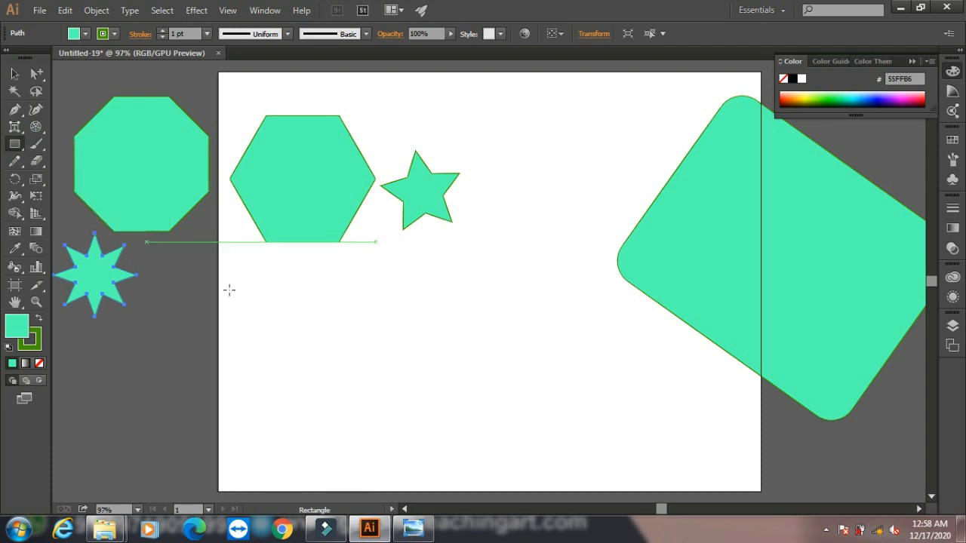
pyautogui.moveTo(257, 292); pyautogui.dragTo(469, 435)
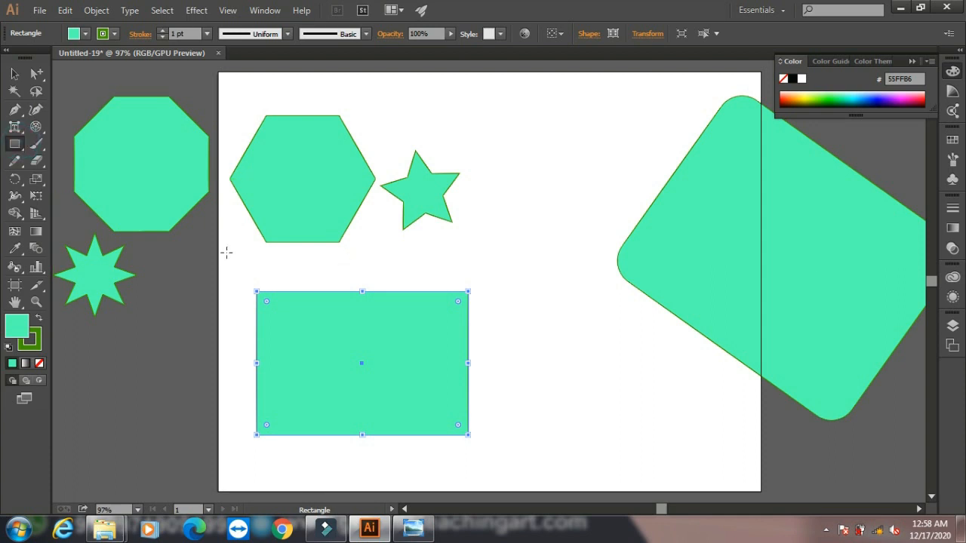
# - Examine the rectangle's width and height in the Rectangle size dialog, the Info read-out and its shape dimension values
pyautogui.click(199, 287)
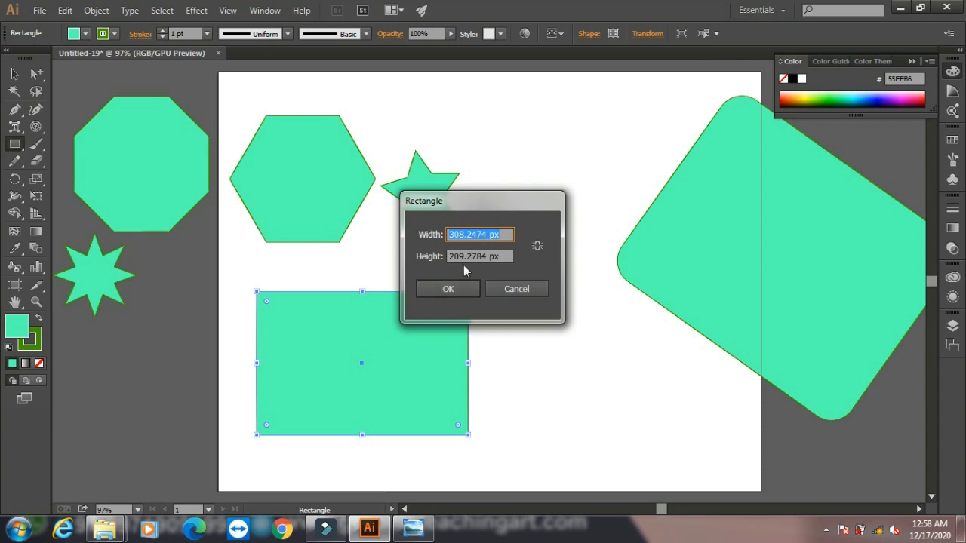
pyautogui.click(511, 296)
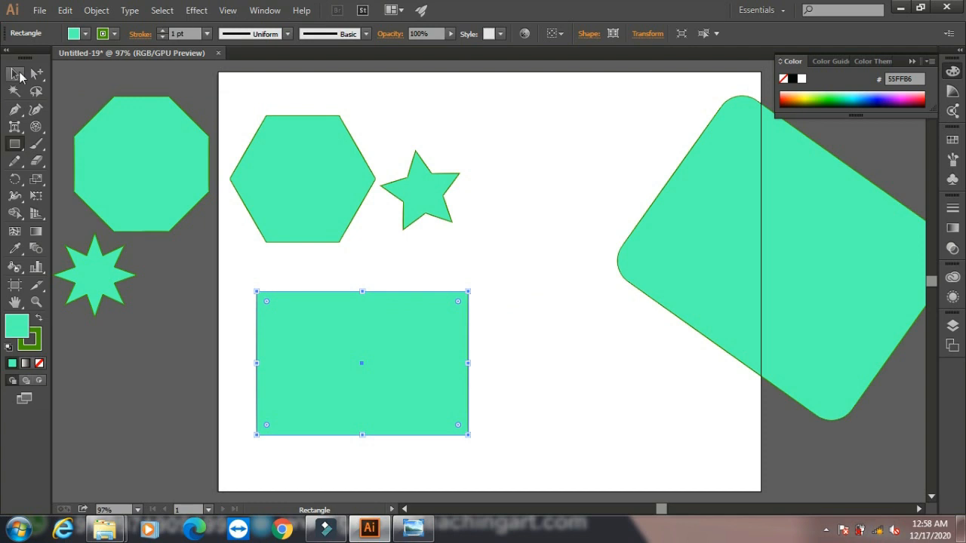
pyautogui.click(18, 74)
pyautogui.click(264, 9)
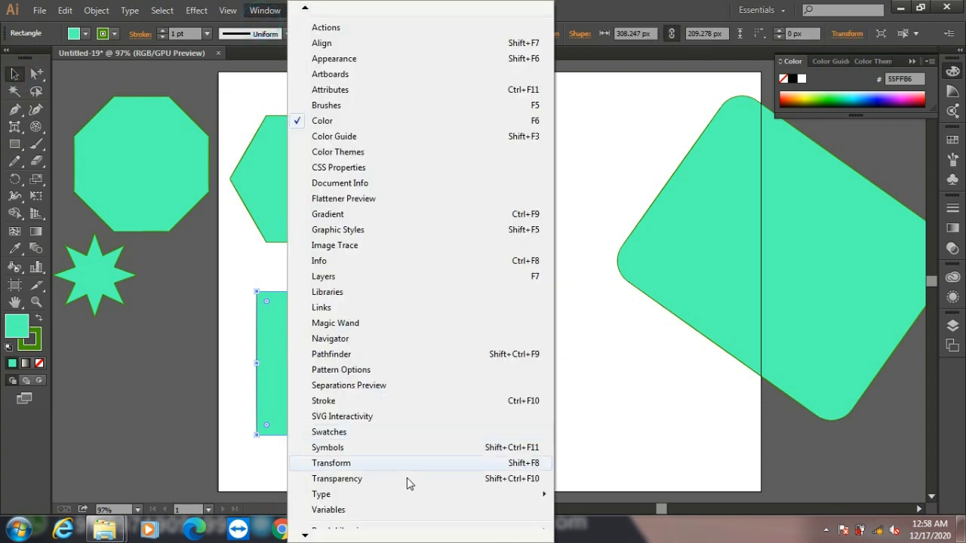
pyautogui.click(343, 264)
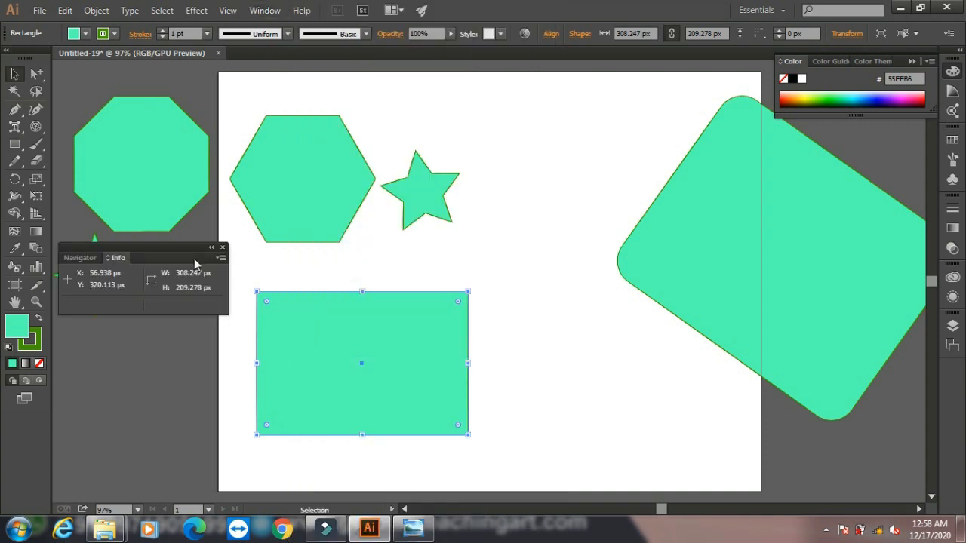
pyautogui.moveTo(167, 248); pyautogui.dragTo(606, 220)
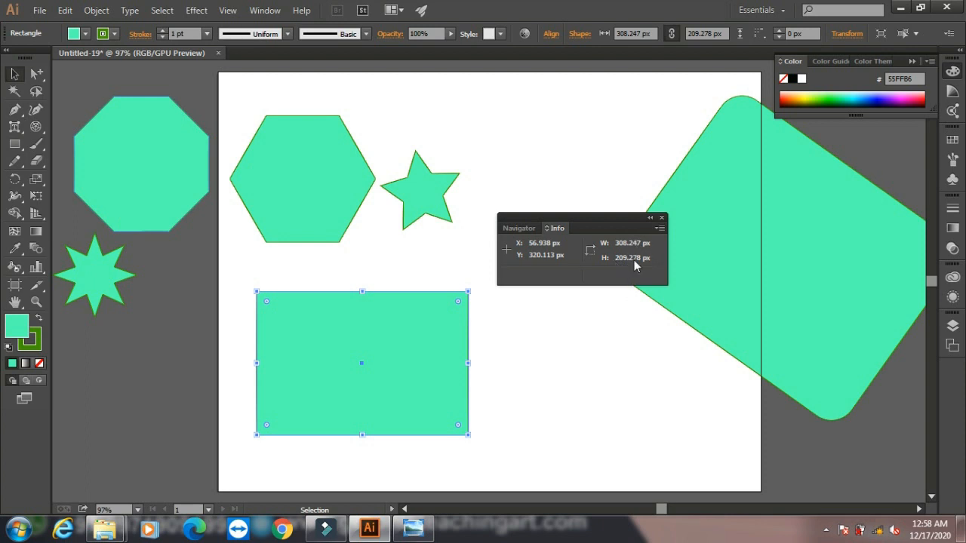
pyautogui.click(650, 33)
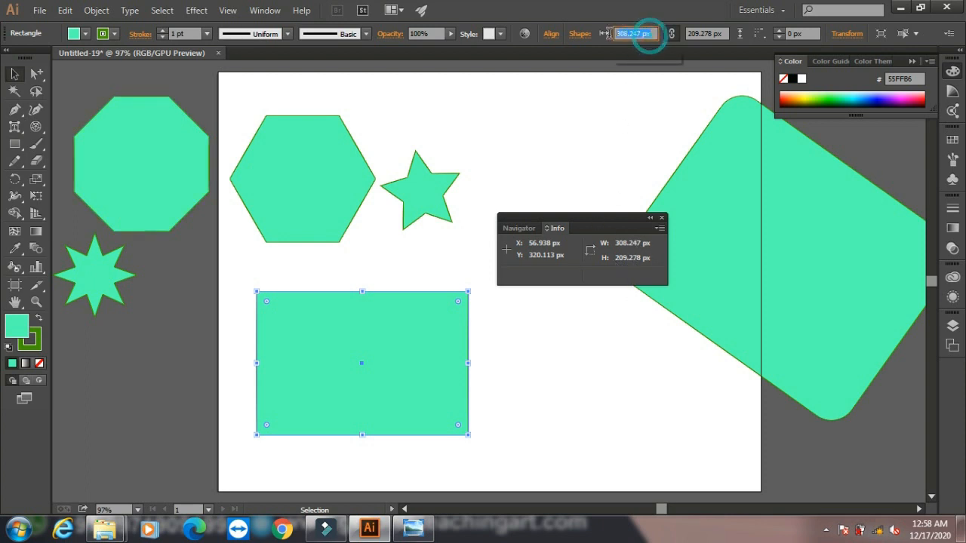
pyautogui.click(715, 33)
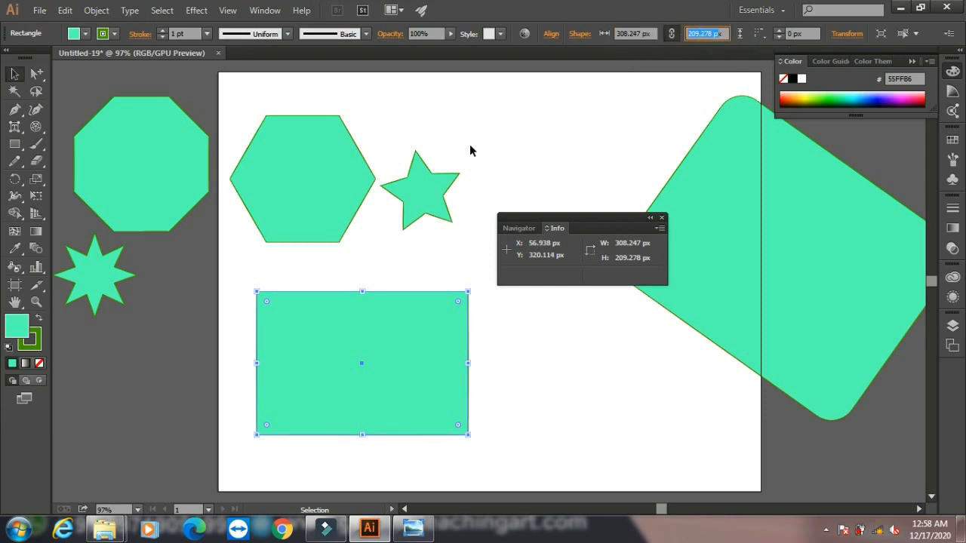
pyautogui.press('ctrl')
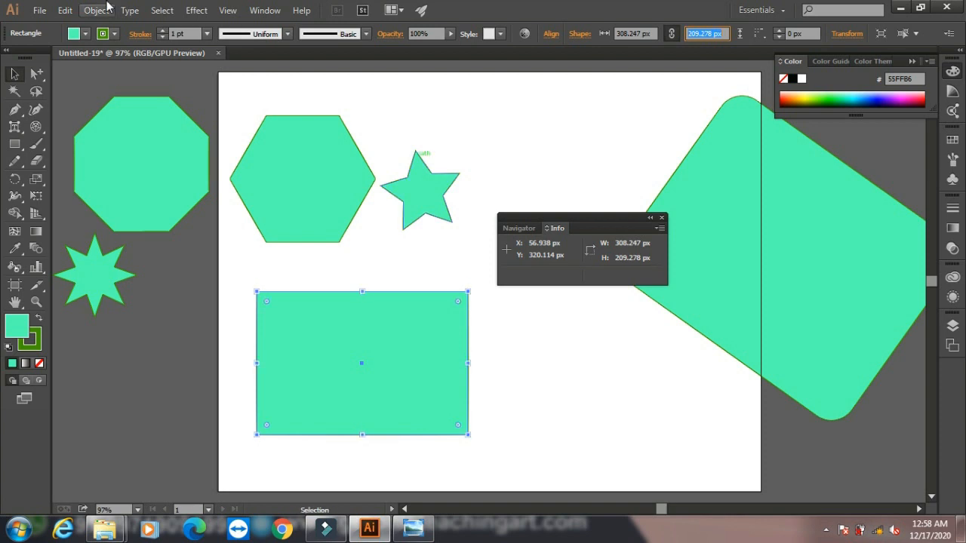
# - Select the hexagon to examine its position, width and height in the Info read-out
pyautogui.click(14, 74)
pyautogui.click(348, 105)
pyautogui.click(325, 143)
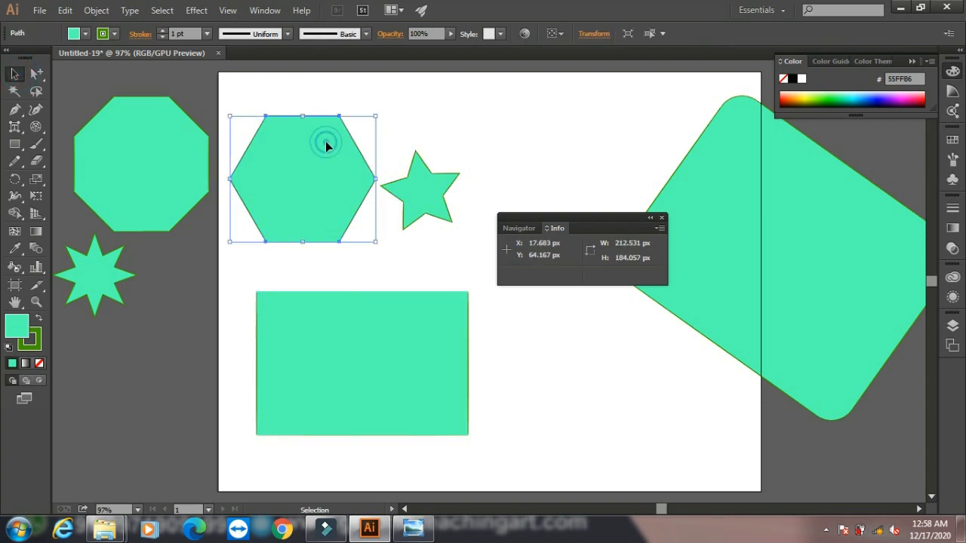
# - Delete all shapes from the document and close the Info read-out
pyautogui.hotkey('ctrl', 'a')
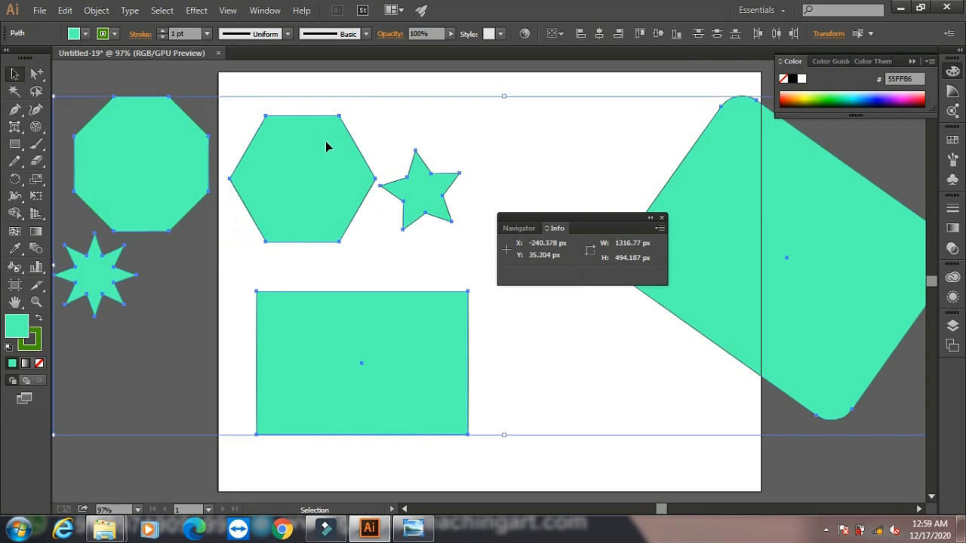
pyautogui.press('Delete')
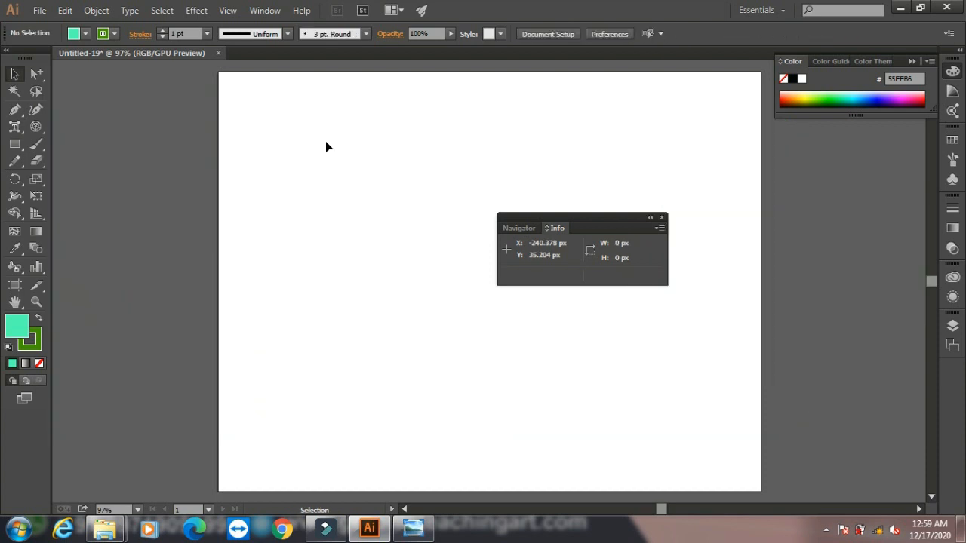
pyautogui.click(662, 219)
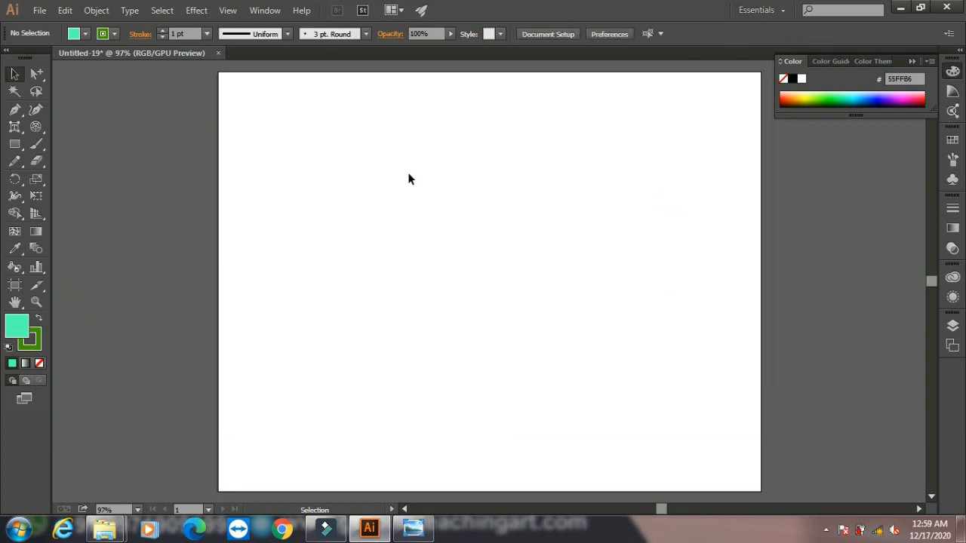
# - Draw a rectangle about 626 by 402 px in the middle of the artboard and fill it with blue 2A3BFF
pyautogui.click(16, 143)
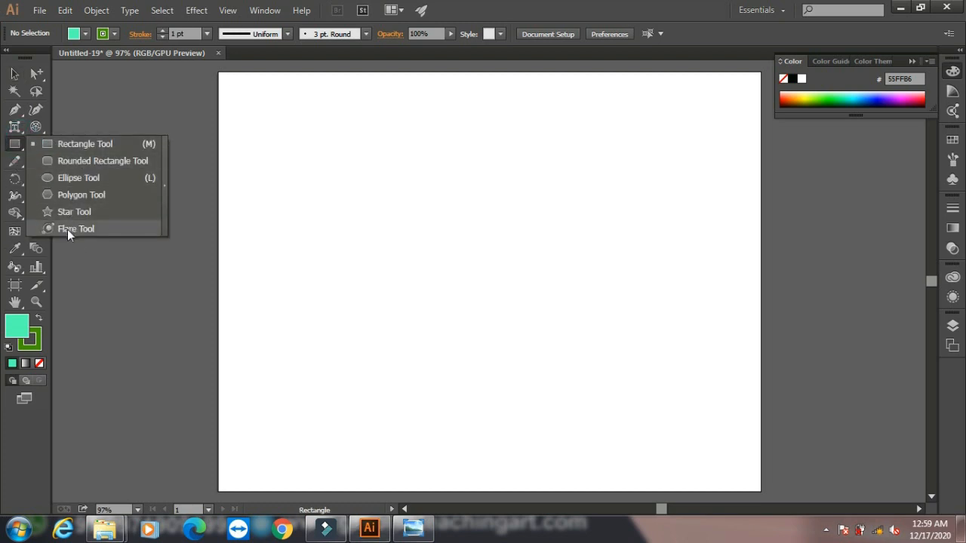
pyautogui.click(58, 144)
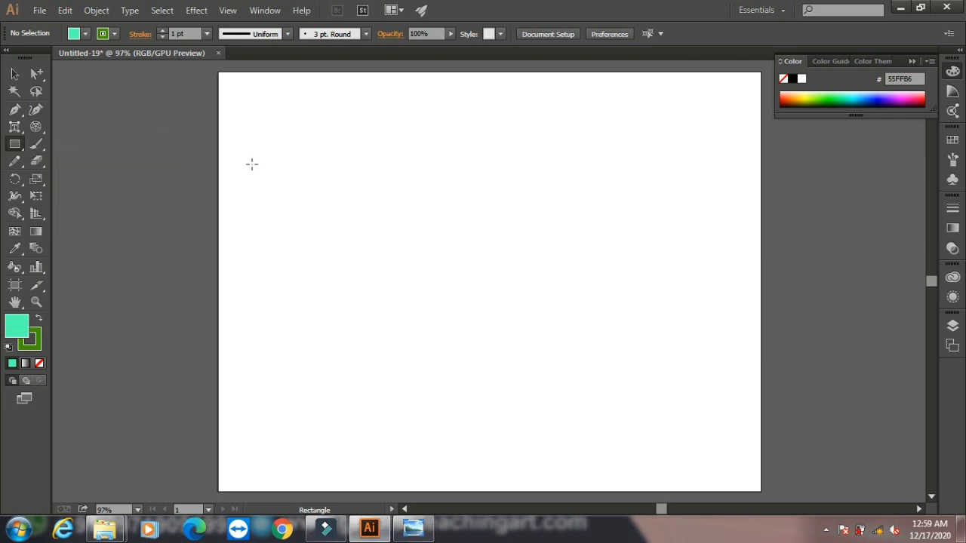
pyautogui.moveTo(267, 125); pyautogui.dragTo(696, 404)
pyautogui.click(878, 96)
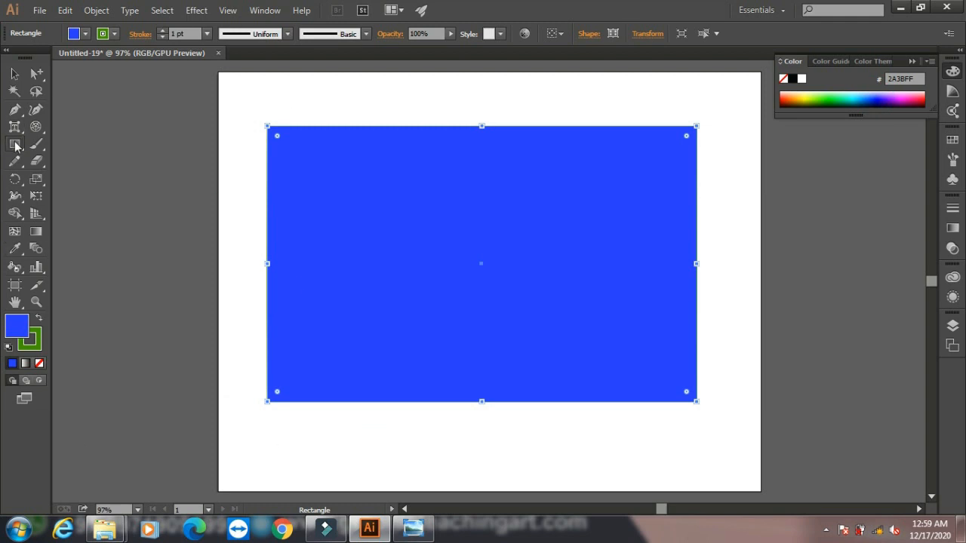
# - Draw a flare about 298 by 293 px over the blue rectangle's upper-left area and move it fully inside the rectangle
pyautogui.click(15, 143)
pyautogui.click(62, 230)
pyautogui.moveTo(358, 198)
pyautogui.mouseDown()
pyautogui.moveTo(380, 203)
pyautogui.moveTo(363, 203)
pyautogui.moveTo(427, 250)
pyautogui.mouseUp()
pyautogui.click(14, 77)
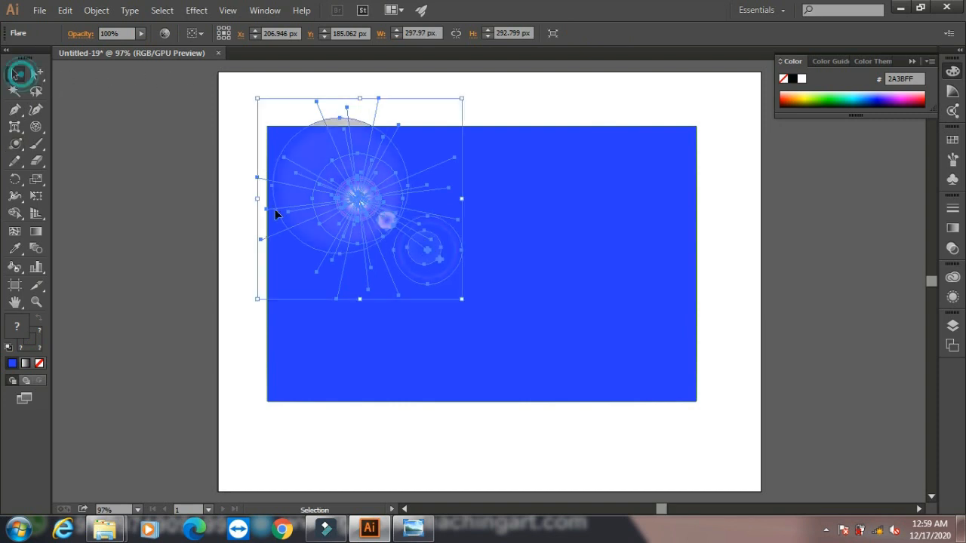
pyautogui.moveTo(363, 203); pyautogui.dragTo(414, 246)
pyautogui.click(198, 182)
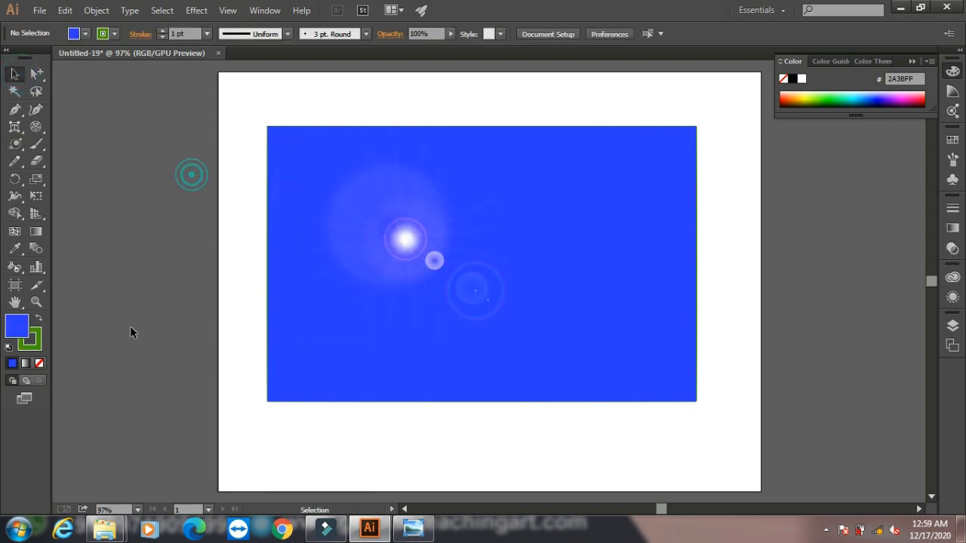
# - Try cyan, pink and orange fills on the rectangle behind the flare
pyautogui.click(561, 193)
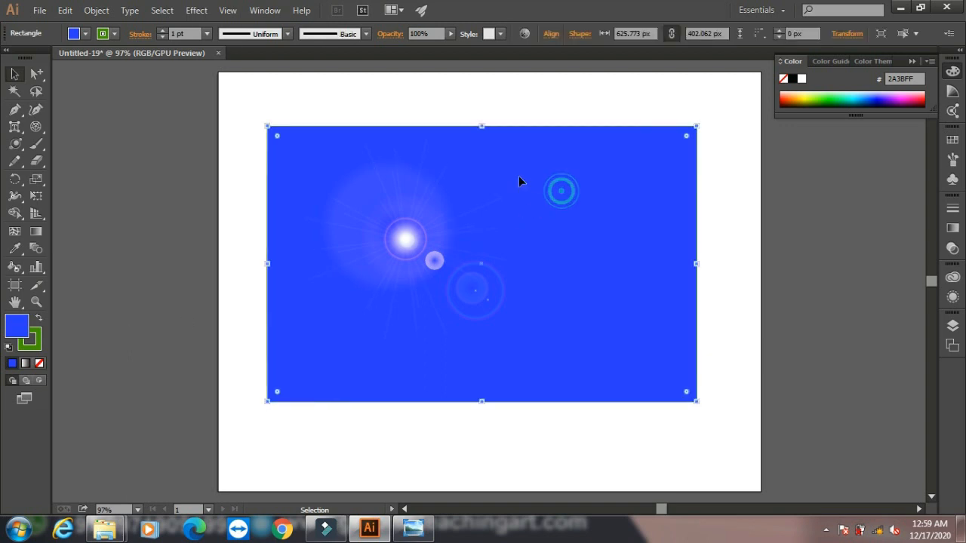
pyautogui.click(856, 95)
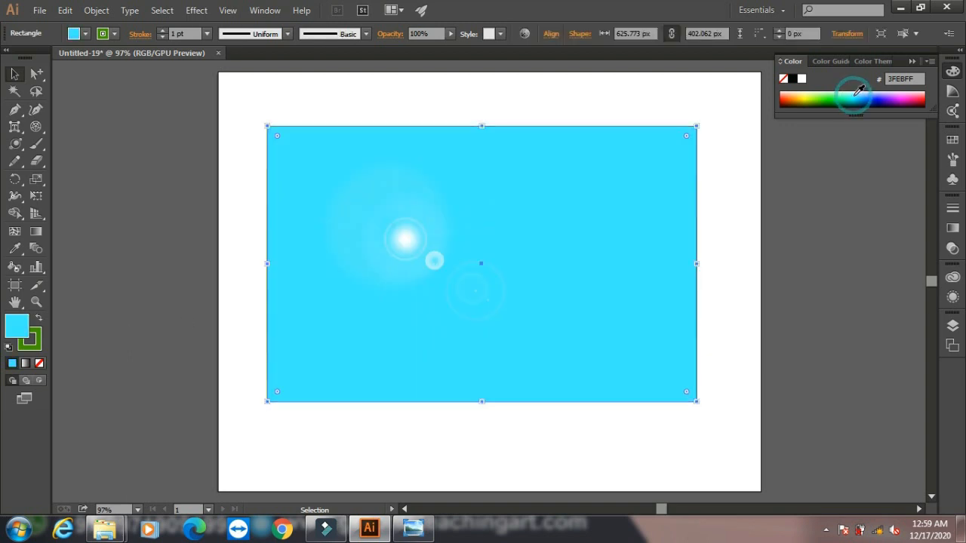
pyautogui.click(910, 95)
pyautogui.click(916, 96)
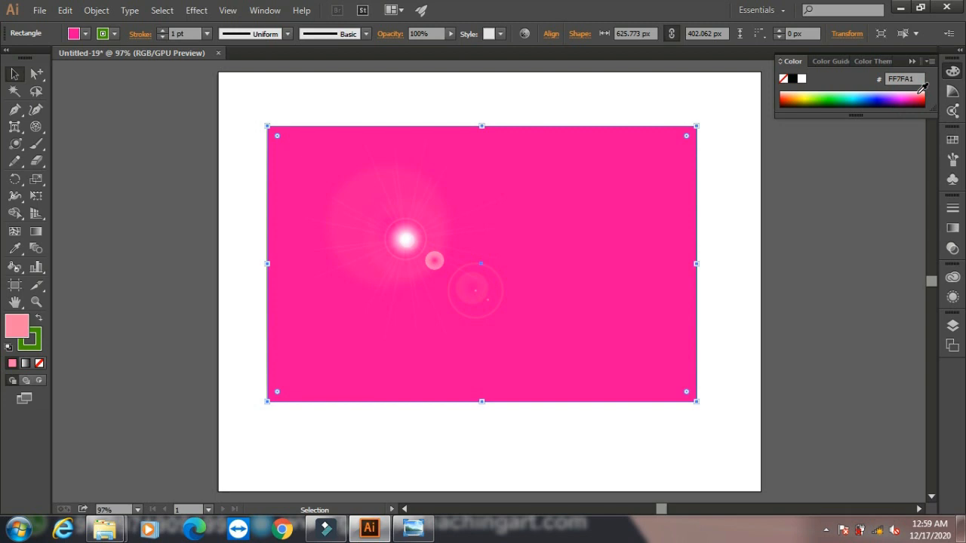
pyautogui.click(918, 88)
pyautogui.click(789, 95)
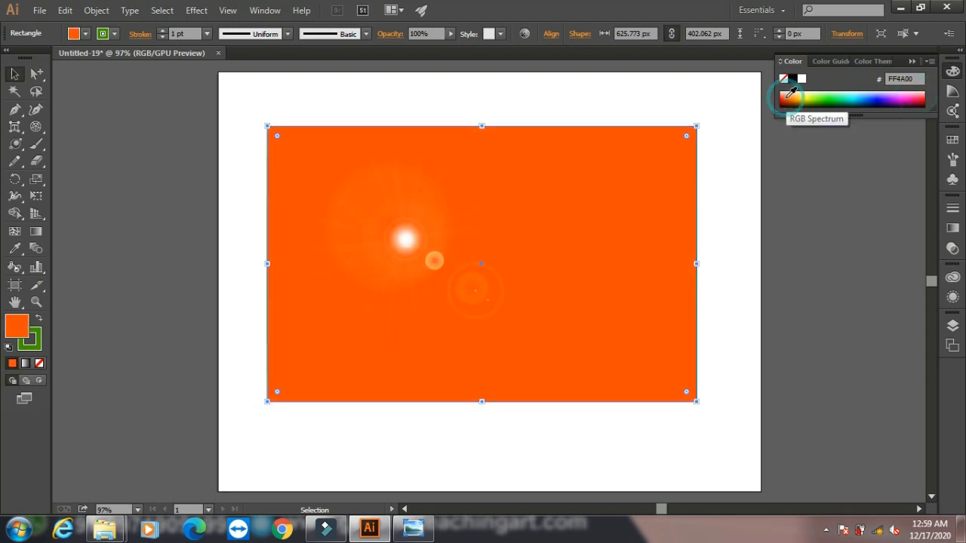
# - Set the rectangle's fill to the dark rust color 932702 in the Color Picker
pyautogui.doubleClick(17, 328)
pyautogui.click(475, 243)
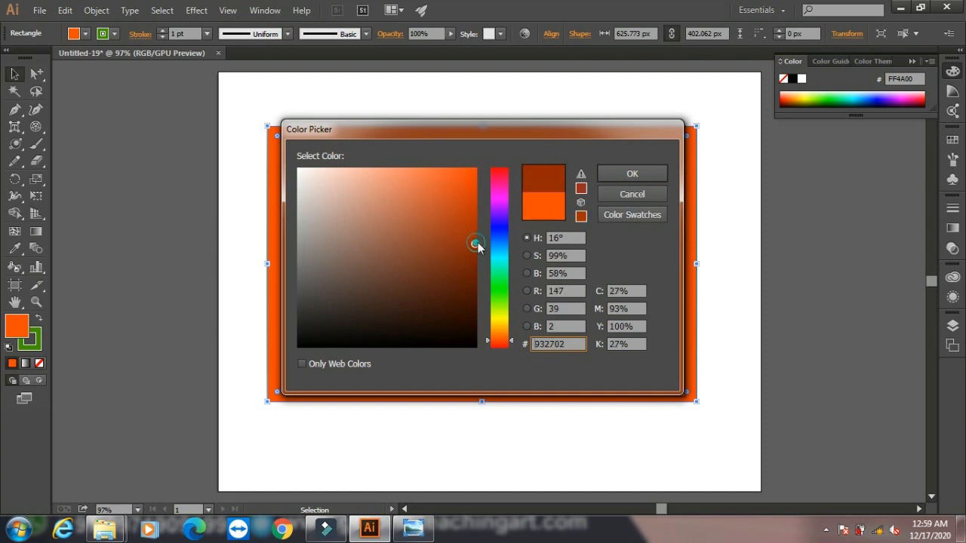
pyautogui.click(614, 175)
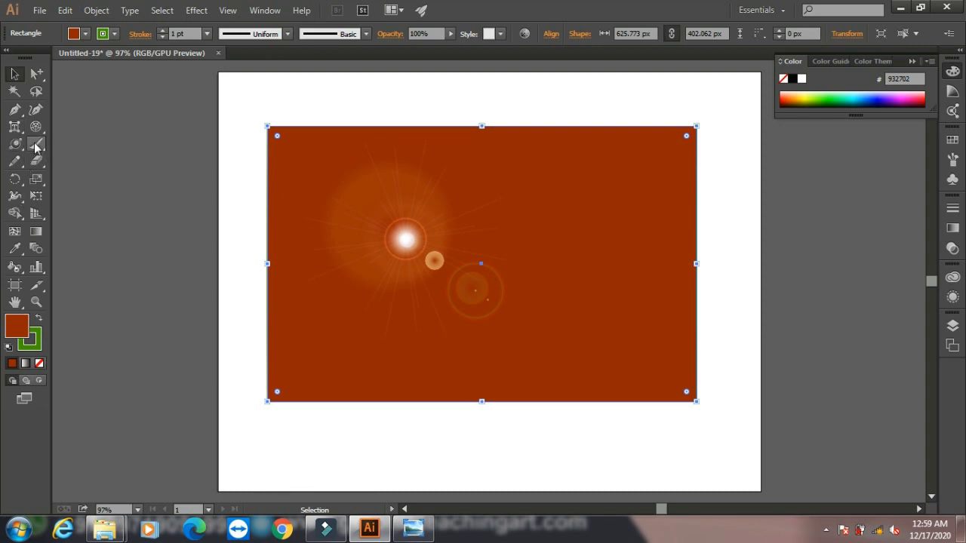
# - Clear the artboard and handwrite a four-letter first name across it in green strokes with the Paintbrush
pyautogui.hotkey('ctrl', 'a')
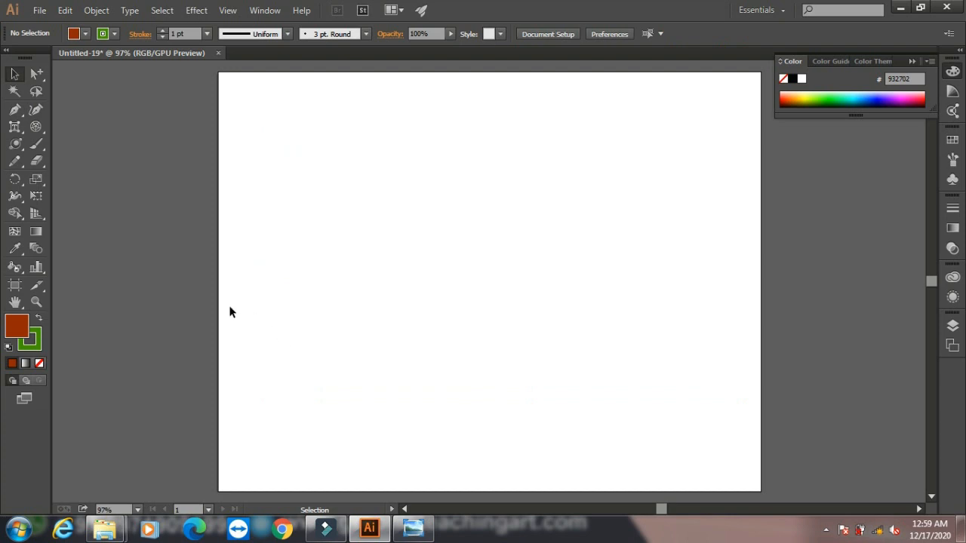
pyautogui.click(37, 144)
pyautogui.moveTo(291, 310); pyautogui.dragTo(337, 142)
pyautogui.moveTo(381, 264); pyautogui.dragTo(424, 315)
pyautogui.moveTo(296, 236)
pyautogui.mouseDown()
pyautogui.moveTo(399, 216)
pyautogui.moveTo(377, 224)
pyautogui.moveTo(455, 283)
pyautogui.mouseUp()
pyautogui.moveTo(435, 229)
pyautogui.mouseDown()
pyautogui.moveTo(459, 204)
pyautogui.moveTo(480, 275)
pyautogui.mouseUp()
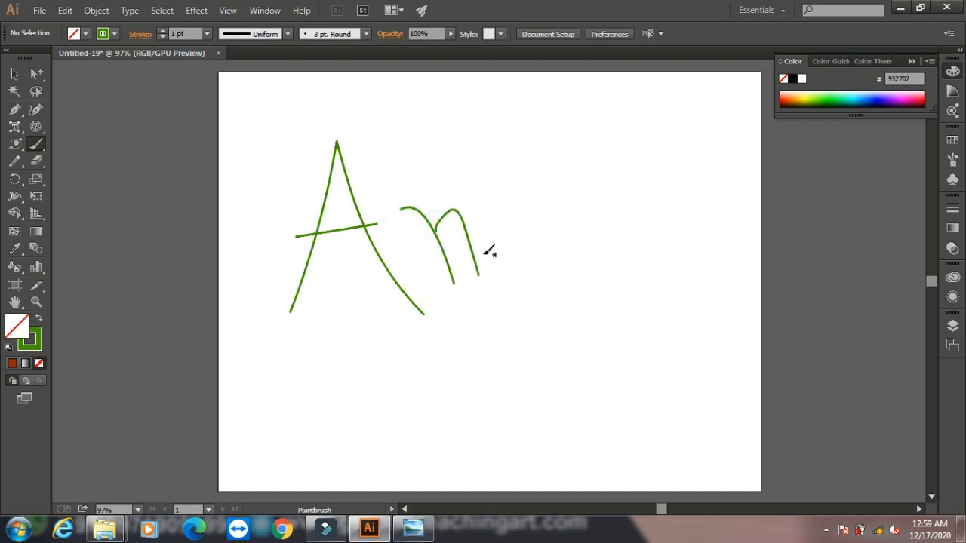
pyautogui.moveTo(470, 227); pyautogui.dragTo(512, 267)
pyautogui.moveTo(530, 201); pyautogui.dragTo(547, 289)
pyautogui.moveTo(517, 161); pyautogui.dragTo(514, 170)
pyautogui.moveTo(618, 273)
pyautogui.mouseDown()
pyautogui.moveTo(606, 148)
pyautogui.moveTo(625, 248)
pyautogui.moveTo(651, 260)
pyautogui.mouseUp()
pyautogui.moveTo(584, 208); pyautogui.dragTo(641, 188)
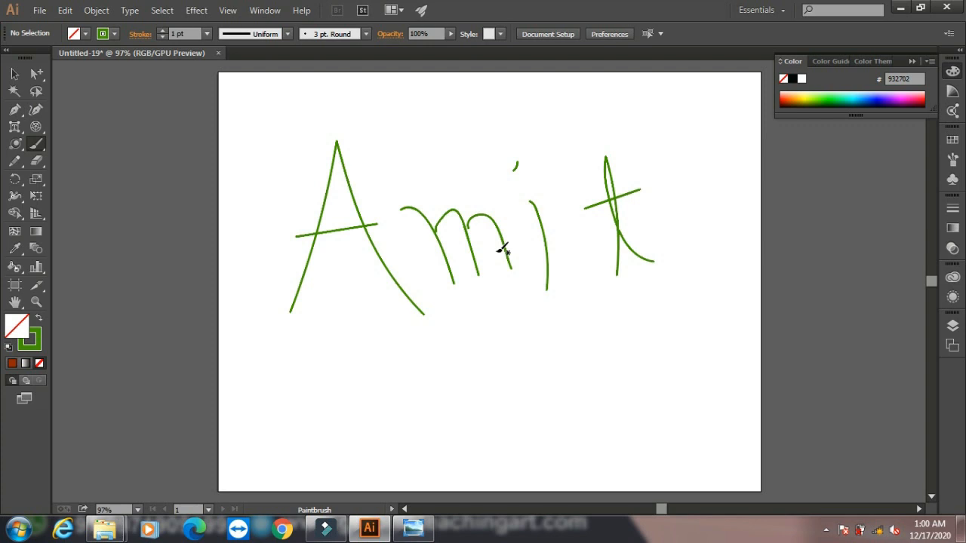
# - Open the Borders_Dashed brush library and choose the gold beads brush
pyautogui.click(950, 162)
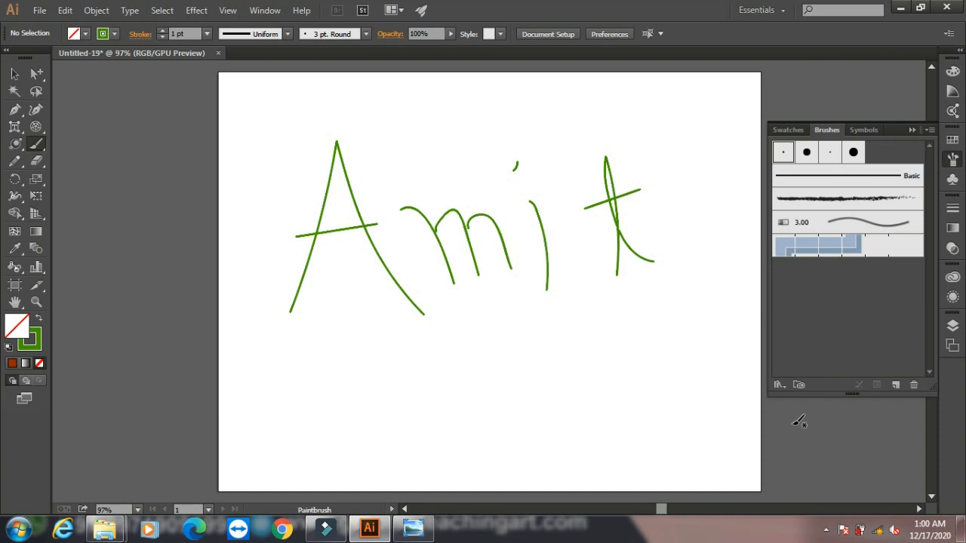
pyautogui.click(929, 130)
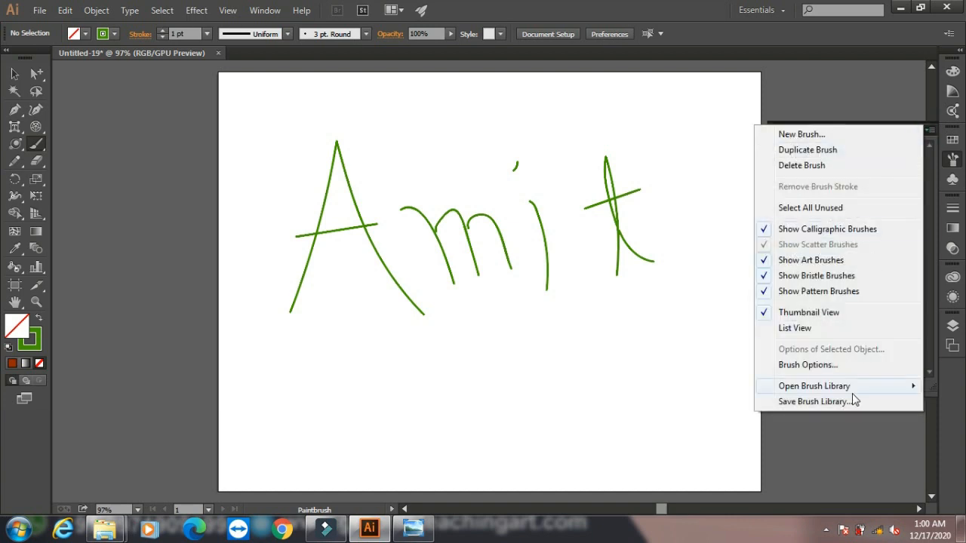
pyautogui.moveTo(851, 392)
pyautogui.moveTo(686, 427)
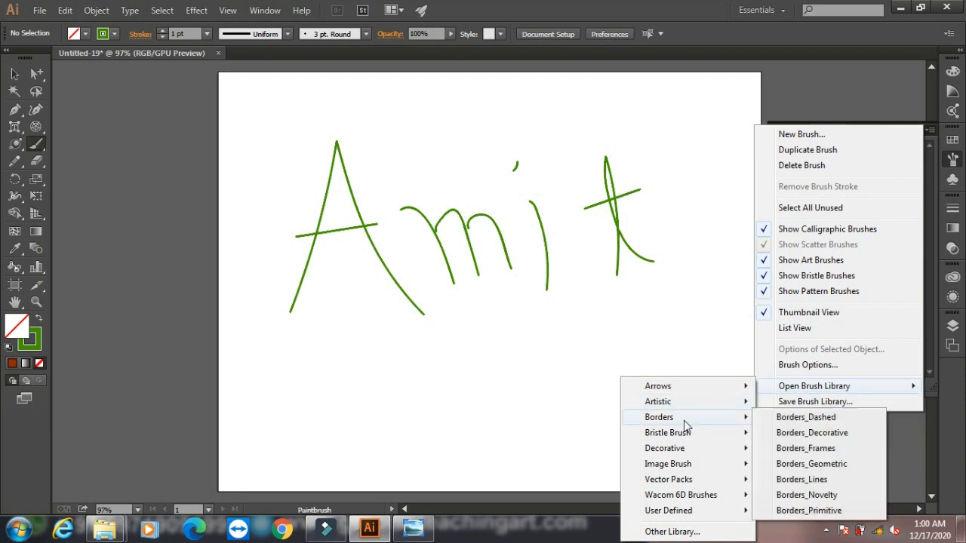
pyautogui.click(762, 425)
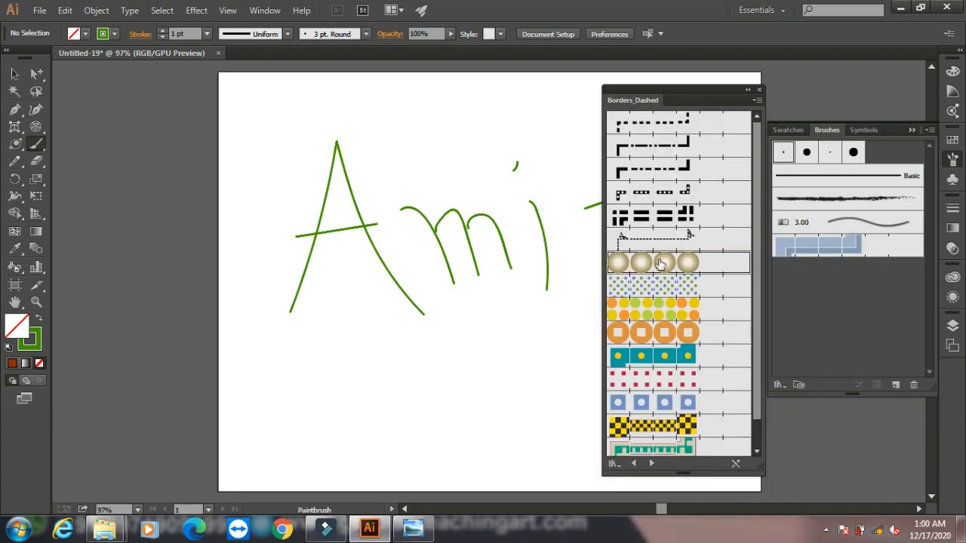
pyautogui.click(656, 266)
# - Apply the orange ring brush from Borders_Dashed to the crossbar and both legs of the letter A
pyautogui.click(13, 75)
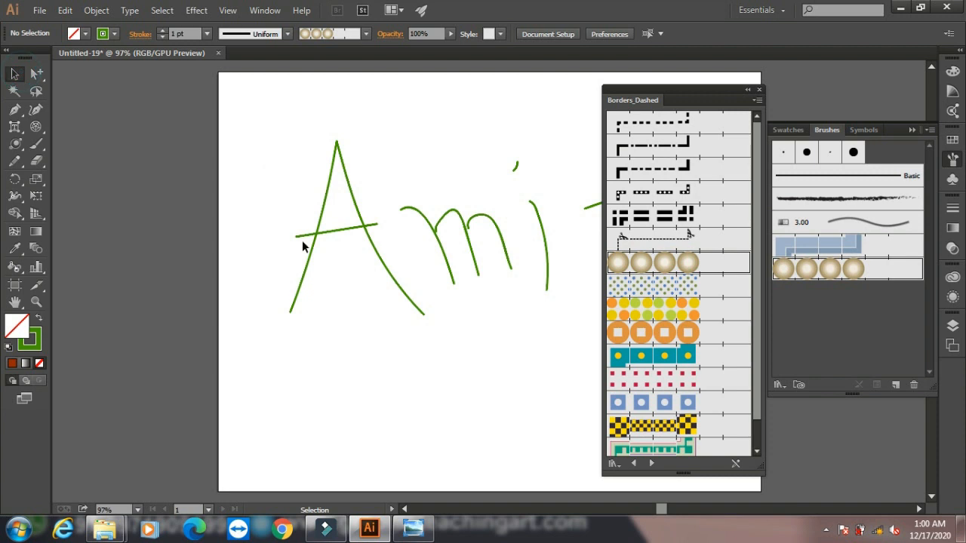
pyautogui.click(340, 232)
pyautogui.click(689, 287)
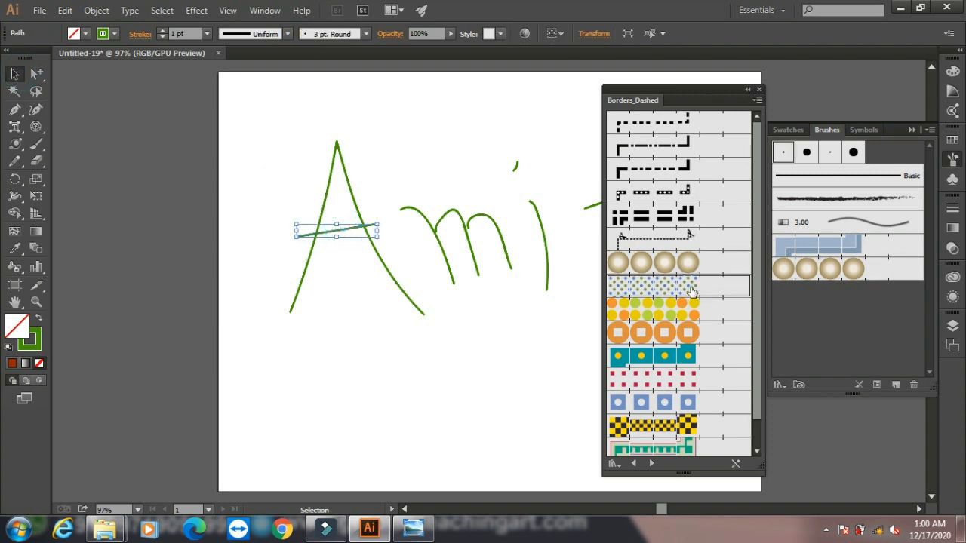
pyautogui.click(684, 332)
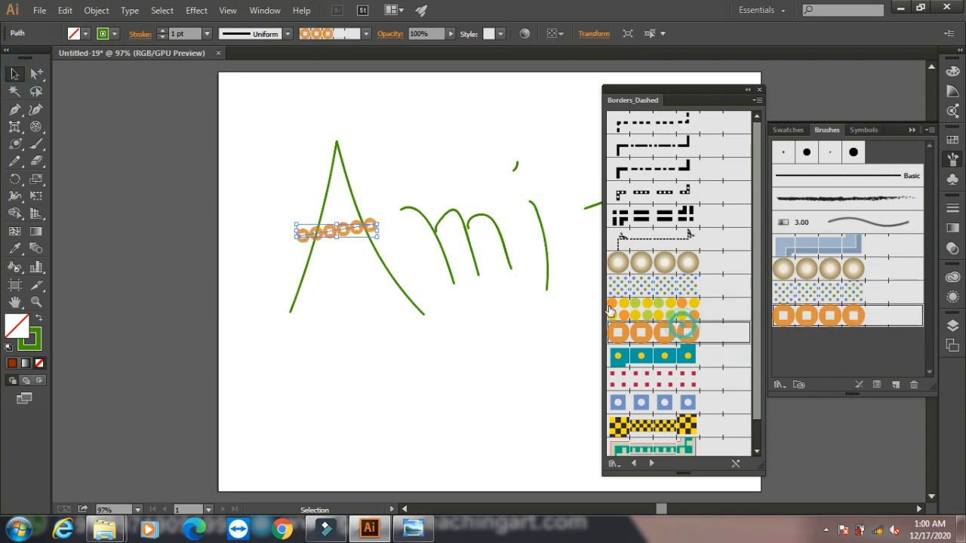
pyautogui.click(375, 255)
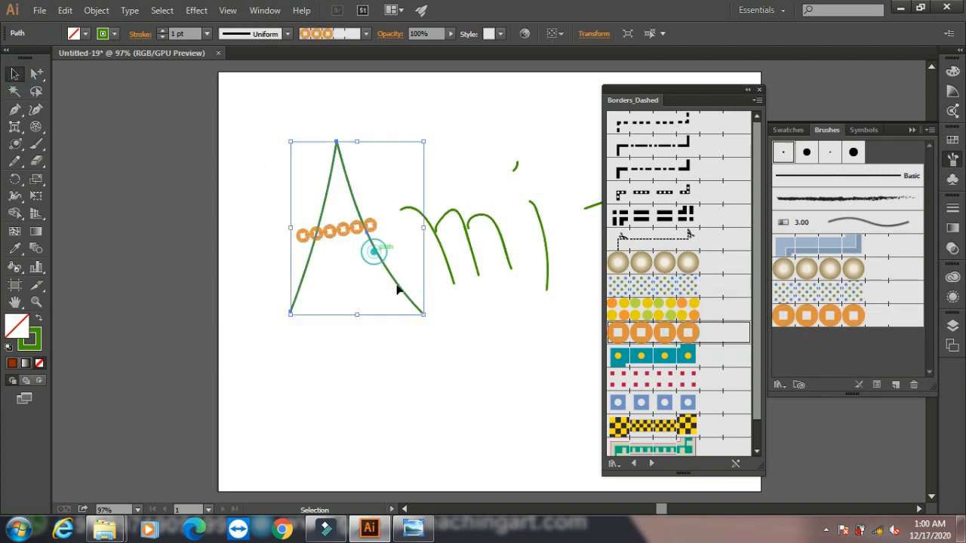
pyautogui.click(648, 336)
pyautogui.click(379, 400)
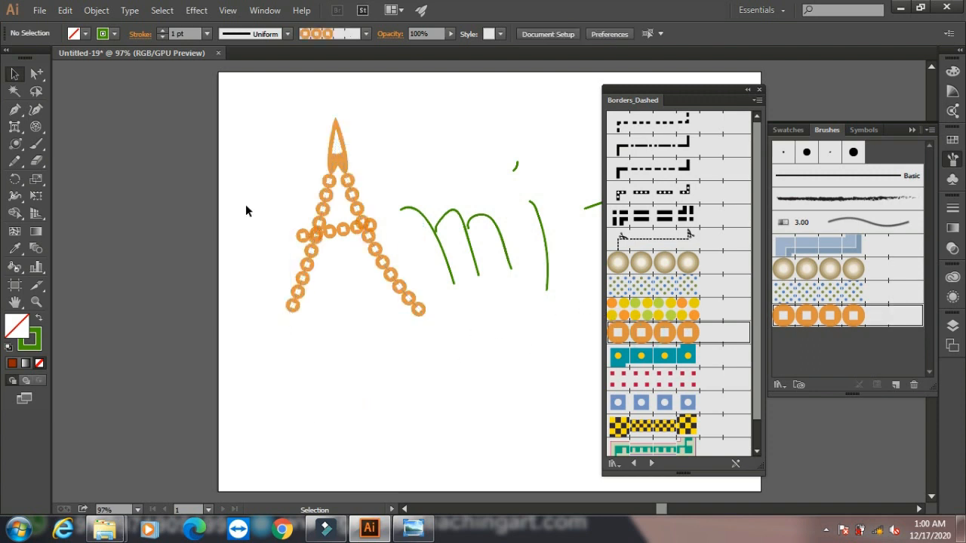
# - Delete all the lettering and paint a new letter A with the orange ring brush
pyautogui.moveTo(236, 112); pyautogui.dragTo(817, 404)
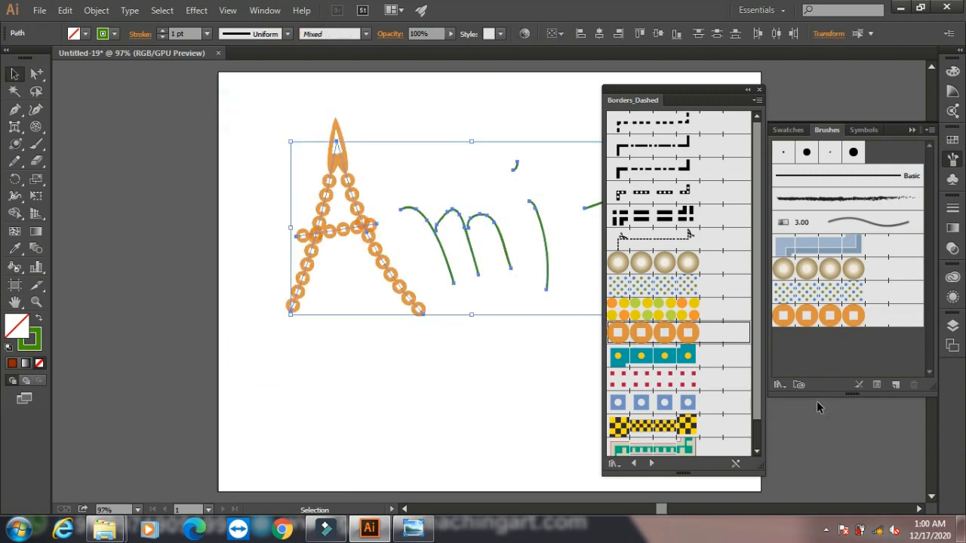
pyautogui.press('Delete')
pyautogui.click(36, 144)
pyautogui.moveTo(246, 321)
pyautogui.mouseDown()
pyautogui.moveTo(286, 192)
pyautogui.moveTo(352, 319)
pyautogui.mouseUp()
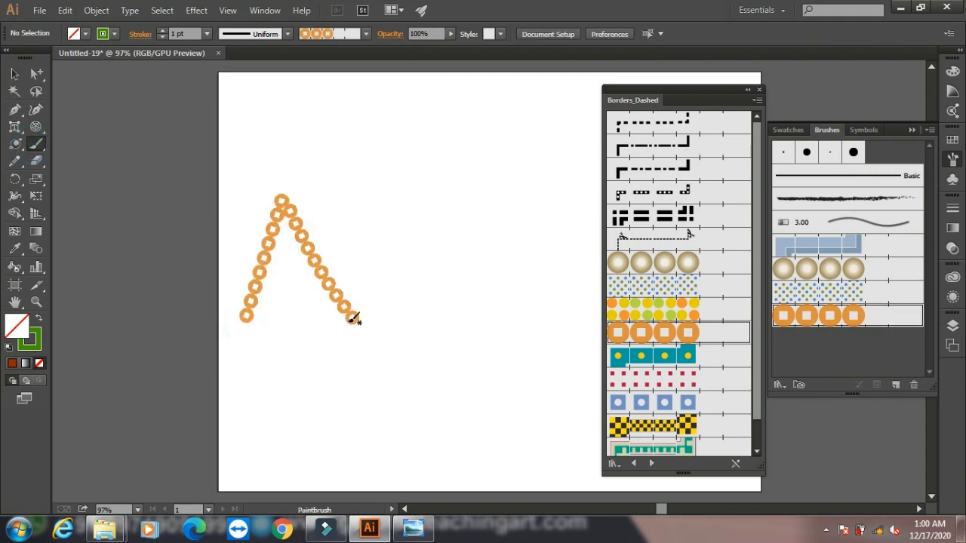
pyautogui.moveTo(248, 273); pyautogui.dragTo(326, 250)
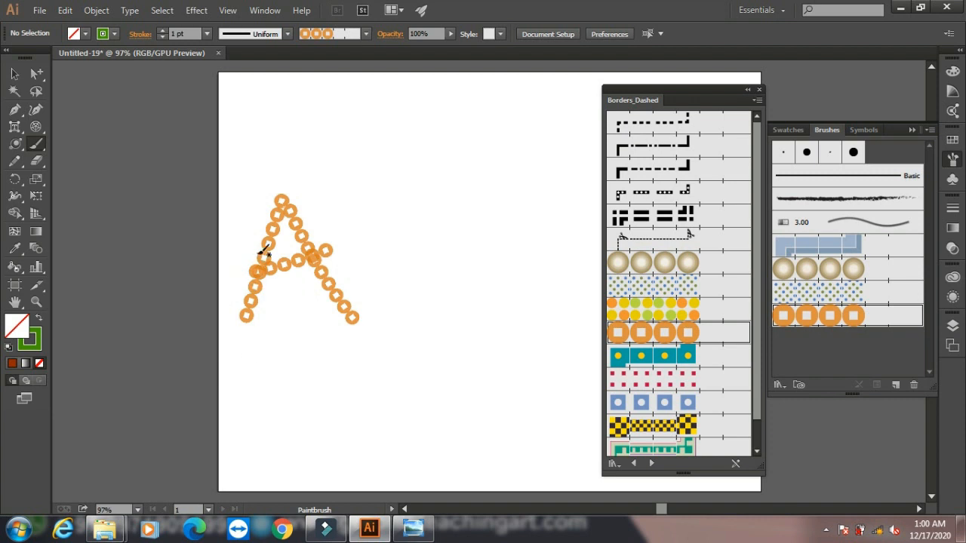
# - Create a new 792 by 612 px Letter document in RGB and paint a black letter A with the Paintbrush
pyautogui.click(40, 10)
pyautogui.click(53, 27)
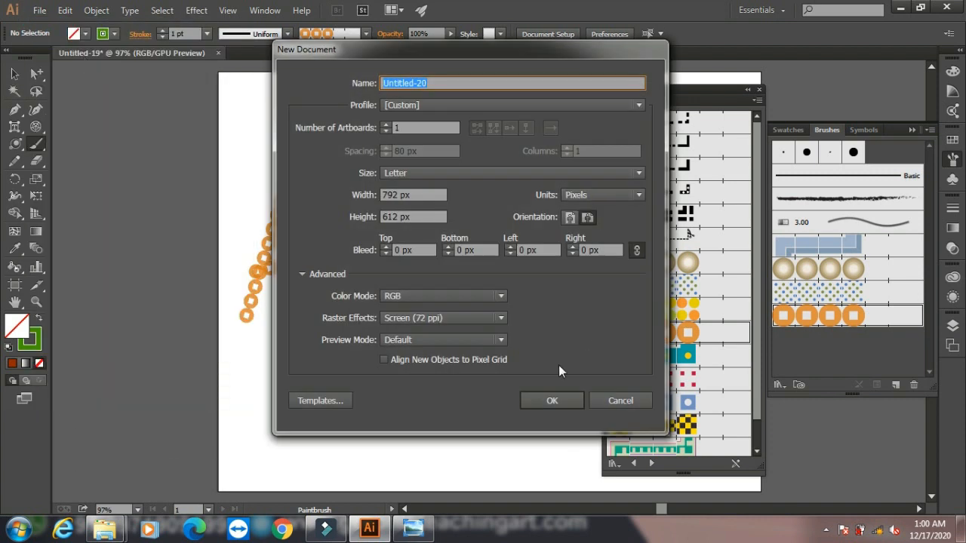
pyautogui.click(552, 401)
pyautogui.moveTo(265, 282)
pyautogui.mouseDown()
pyautogui.moveTo(302, 151)
pyautogui.moveTo(347, 266)
pyautogui.mouseUp()
pyautogui.moveTo(257, 218); pyautogui.dragTo(398, 189)
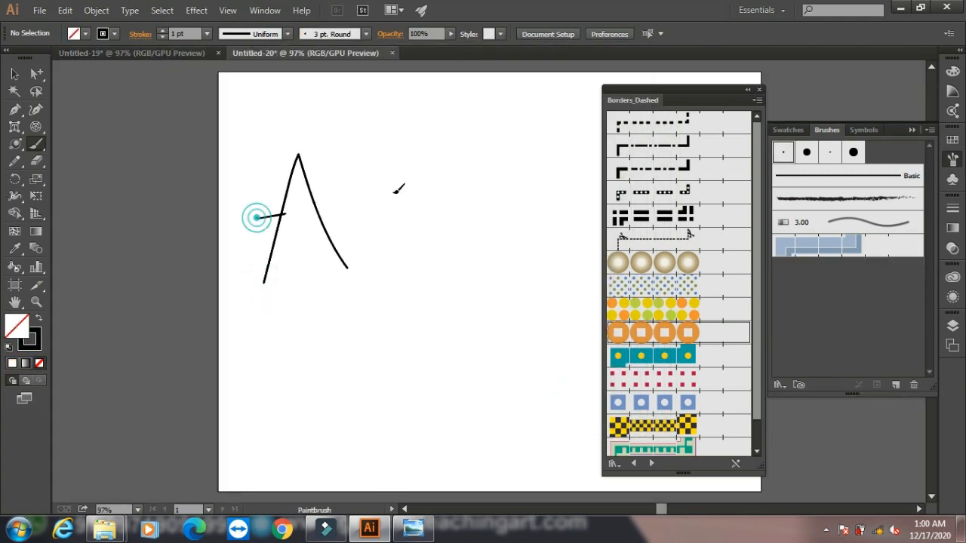
# - Separate the letter A with the Group Selection tool, moving its crossbar to the right and its legs upward
pyautogui.click(34, 74)
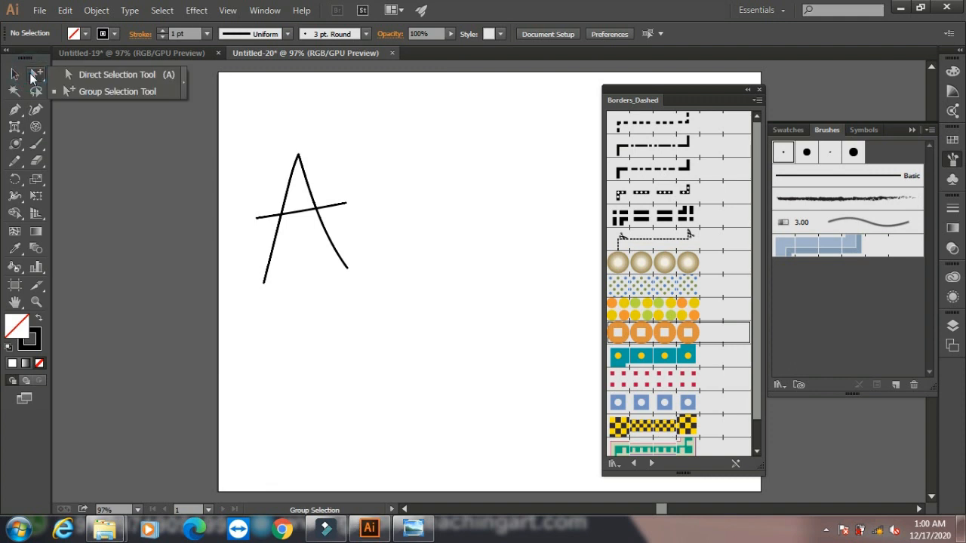
pyautogui.click(75, 91)
pyautogui.moveTo(298, 216); pyautogui.dragTo(430, 201)
pyautogui.moveTo(311, 190); pyautogui.dragTo(320, 141)
# - Paint a second black letter A below the separated one with the Blob Brush
pyautogui.click(37, 145)
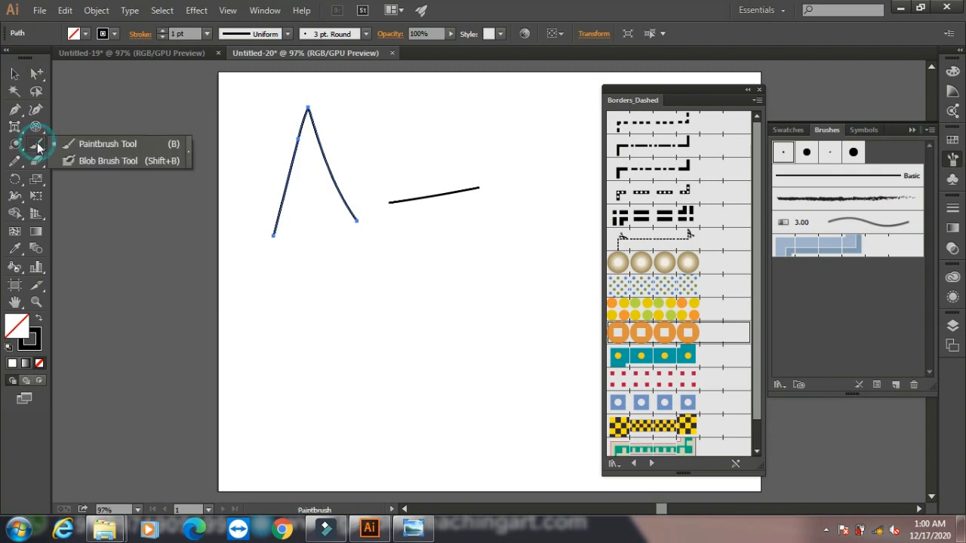
pyautogui.click(108, 161)
pyautogui.moveTo(292, 313)
pyautogui.mouseDown()
pyautogui.moveTo(311, 252)
pyautogui.moveTo(367, 382)
pyautogui.mouseUp()
pyautogui.moveTo(264, 345); pyautogui.dragTo(383, 299)
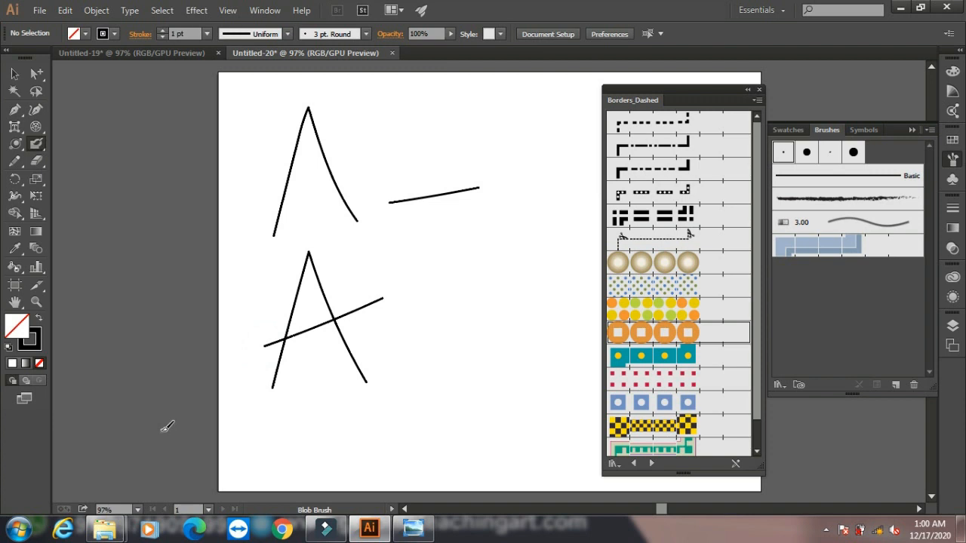
# - Try to pull apart the Blob Brush letter A with the Group Selection tool, then undo the moves
pyautogui.click(36, 73)
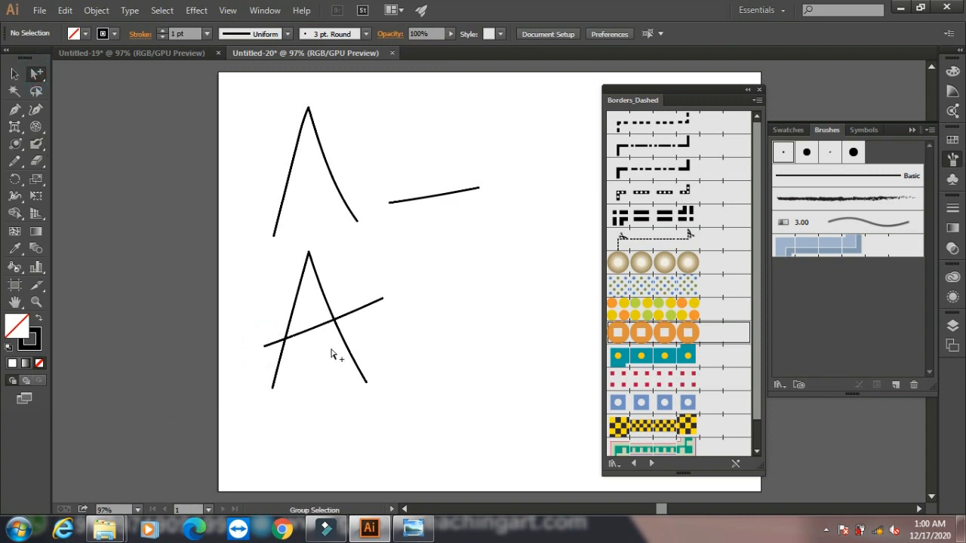
pyautogui.moveTo(331, 327)
pyautogui.mouseDown()
pyautogui.moveTo(361, 375)
pyautogui.moveTo(450, 323)
pyautogui.mouseUp()
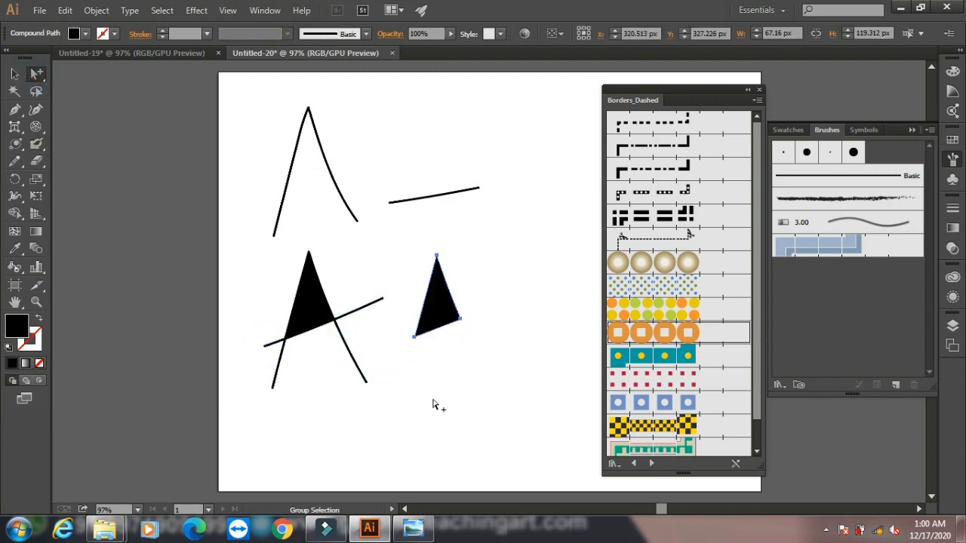
pyautogui.hotkey('ctrl', 'z')
pyautogui.click(346, 347)
pyautogui.moveTo(346, 348); pyautogui.dragTo(320, 367)
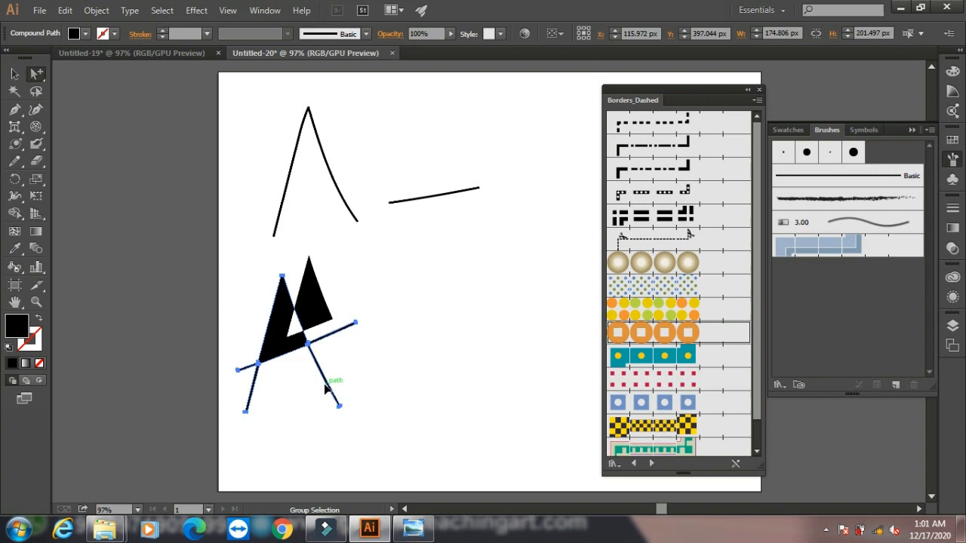
pyautogui.hotkey('ctrl', 'z')
pyautogui.hotkey('ctrl', 'z')
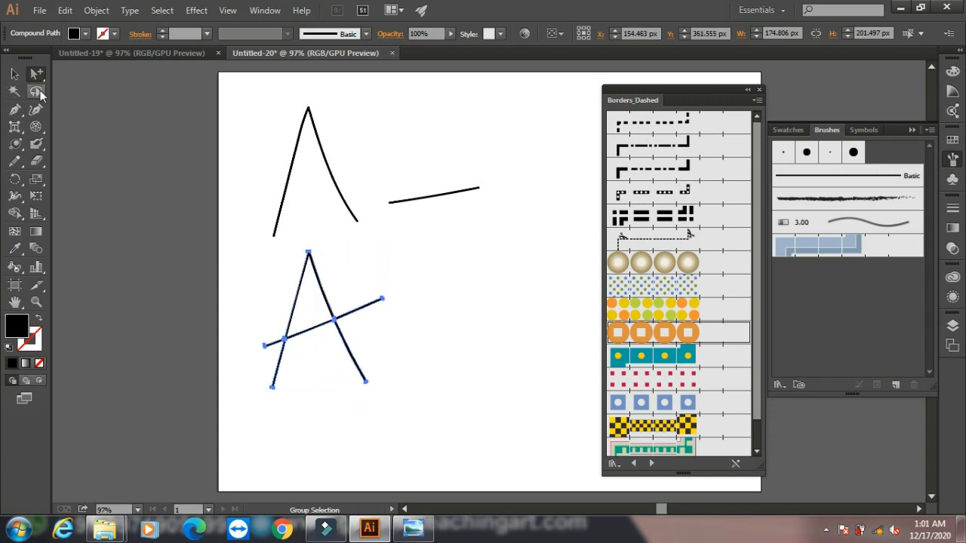
# - Reshape the right end of the lower letter A's crossbar by moving its end point down and right with Direct Selection
pyautogui.click(36, 73)
pyautogui.click(95, 77)
pyautogui.click(422, 296)
pyautogui.moveTo(383, 300); pyautogui.dragTo(393, 316)
pyautogui.click(455, 293)
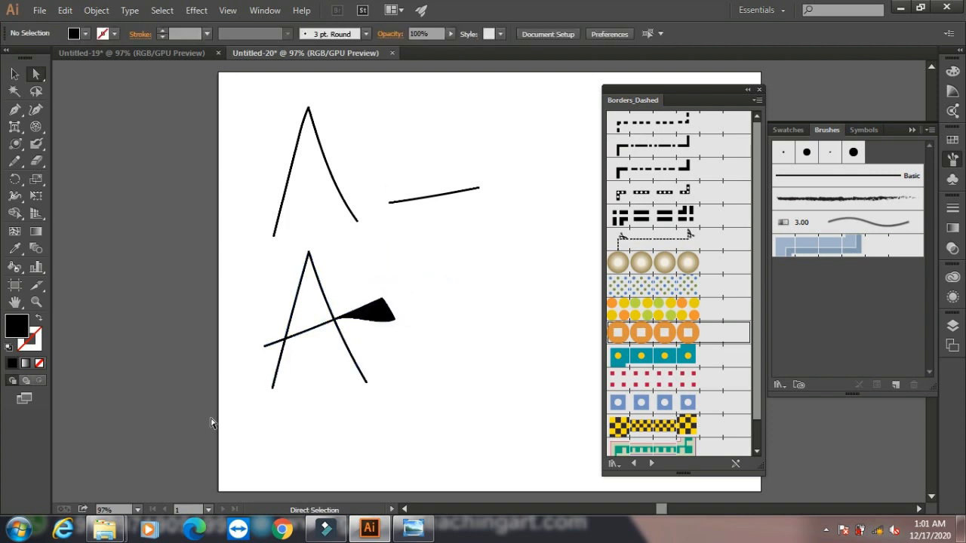
# - Tear off the Pencil tool group as a floating panel and place it beside the artboard
pyautogui.moveTo(33, 151); pyautogui.dragTo(150, 162)
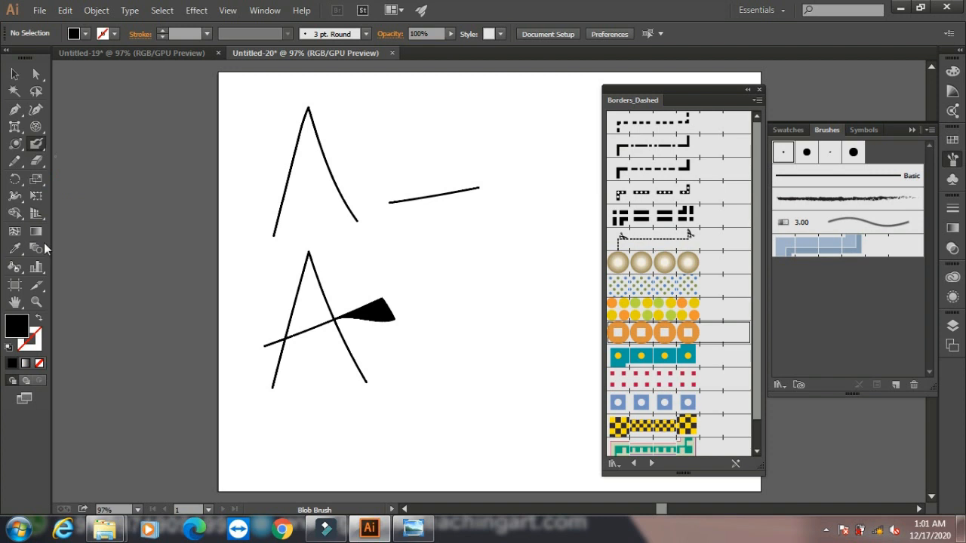
pyautogui.click(22, 161)
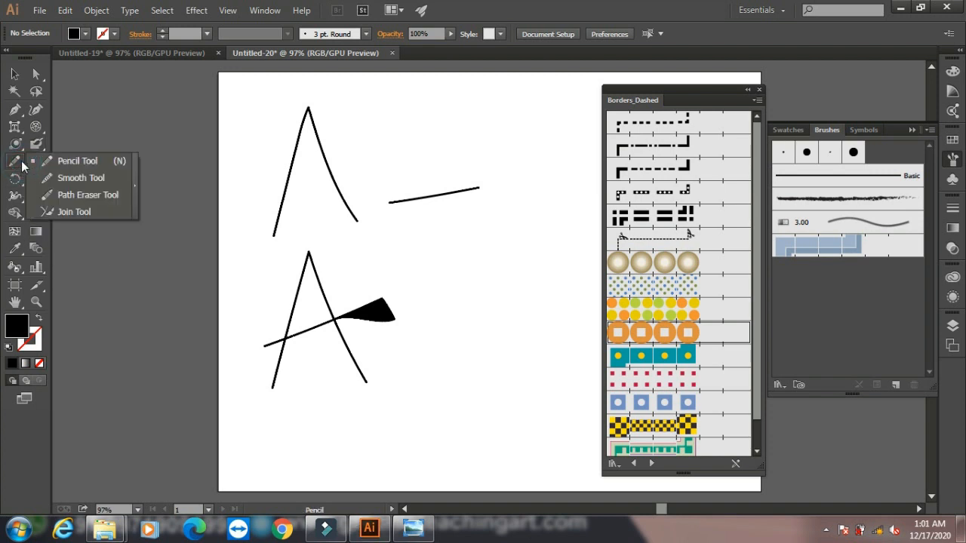
pyautogui.click(135, 184)
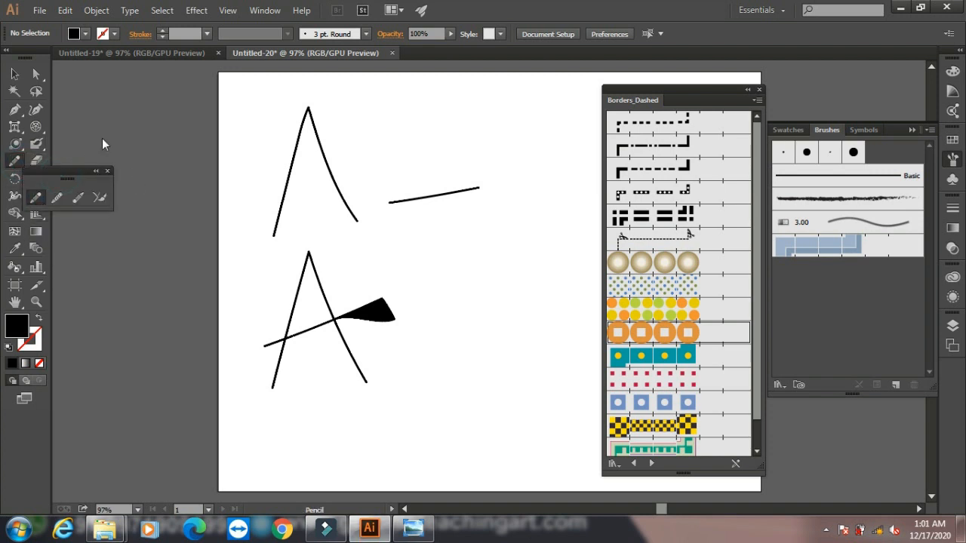
pyautogui.moveTo(63, 174); pyautogui.dragTo(112, 152)
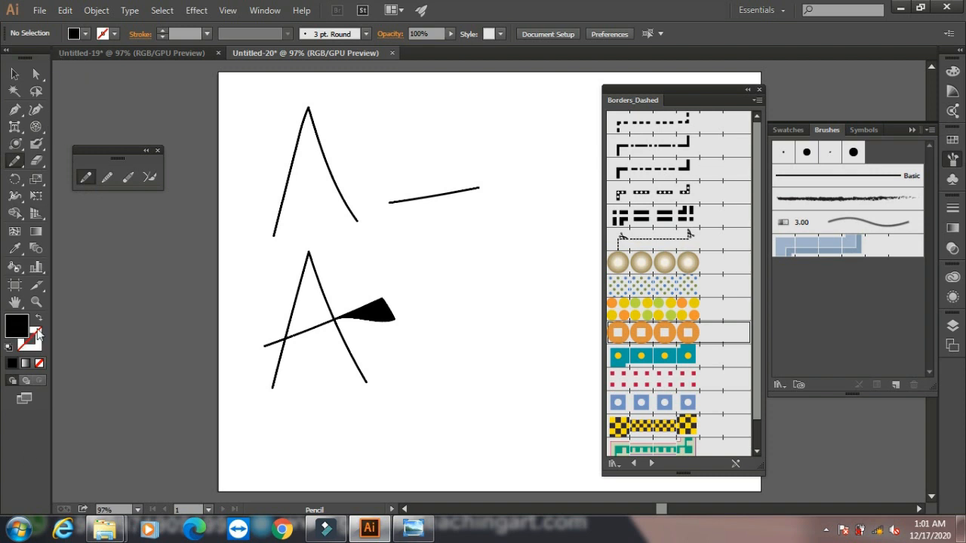
# - Select both letters A and the separated crossbar and delete them
pyautogui.click(11, 76)
pyautogui.moveTo(235, 96)
pyautogui.mouseDown()
pyautogui.moveTo(556, 444)
pyautogui.moveTo(564, 433)
pyautogui.mouseUp()
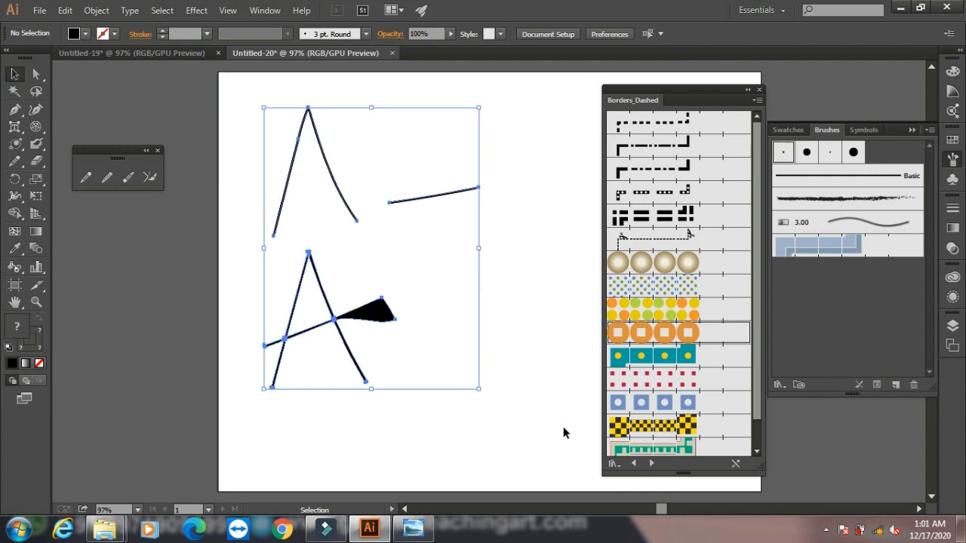
pyautogui.press('Delete')
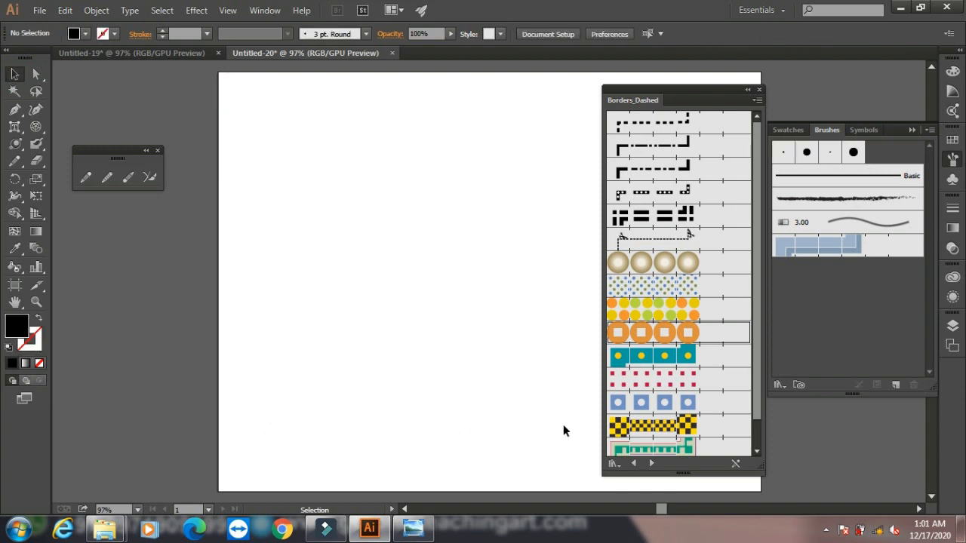
# - Draw a freehand zigzag path across the upper artboard with the Pencil and give it a black stroke
pyautogui.click(85, 177)
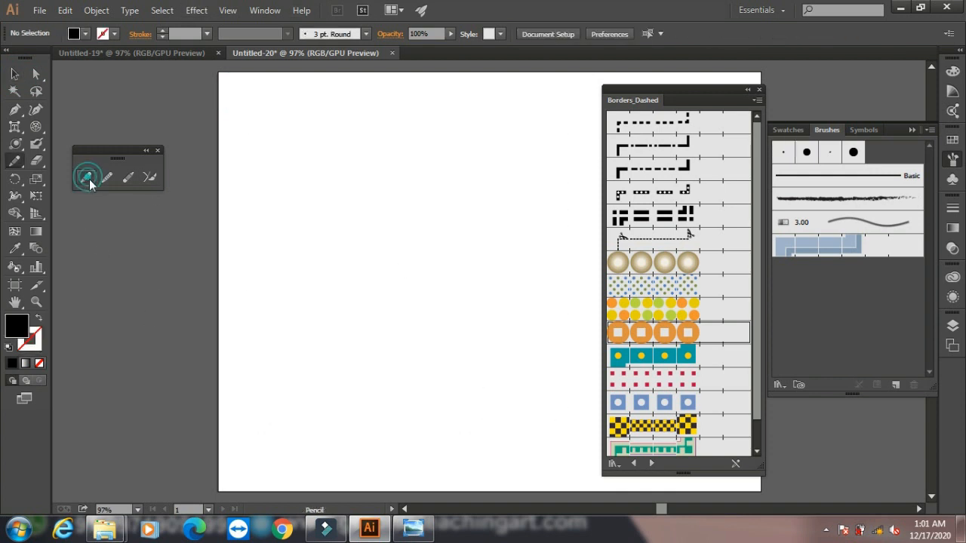
pyautogui.moveTo(252, 224)
pyautogui.mouseDown()
pyautogui.moveTo(303, 160)
pyautogui.moveTo(434, 224)
pyautogui.moveTo(450, 220)
pyautogui.mouseUp()
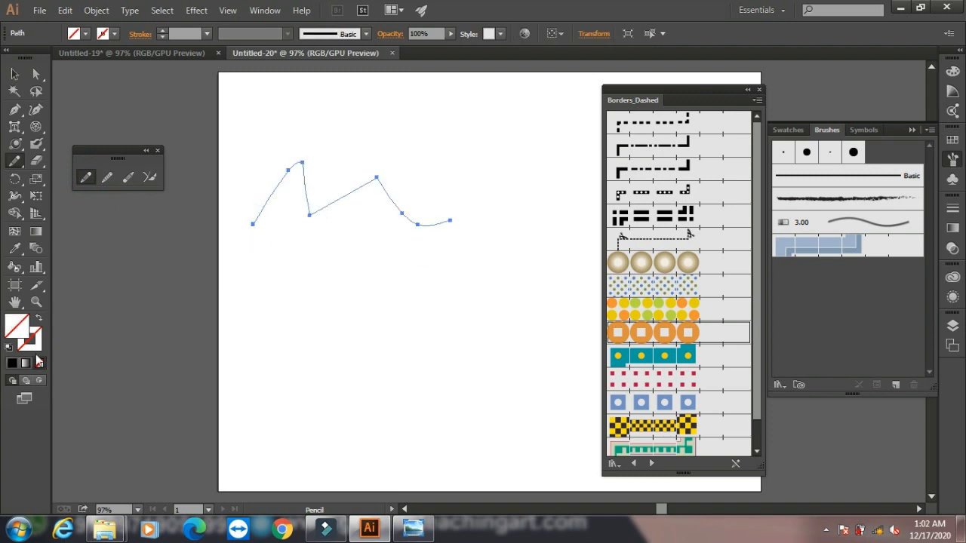
pyautogui.click(33, 350)
pyautogui.click(12, 363)
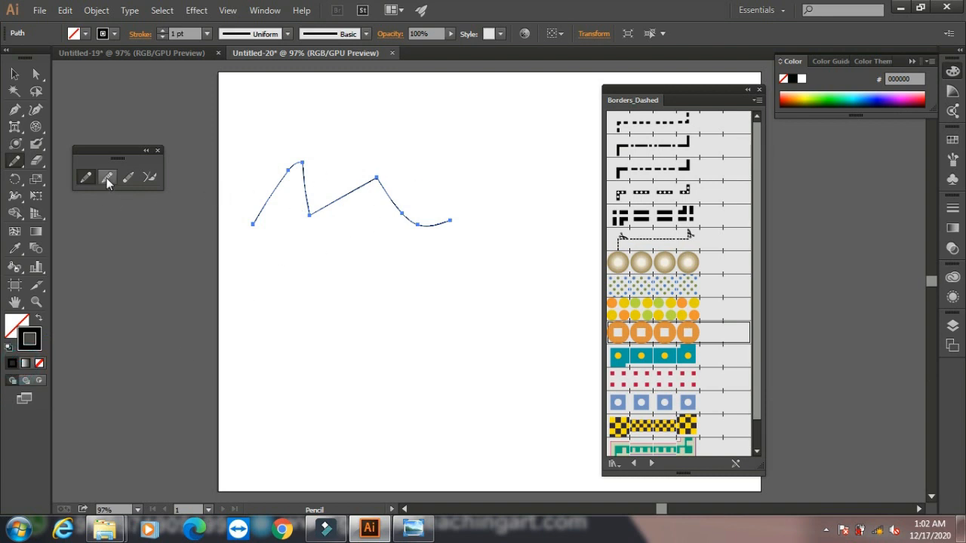
# - Delete the freehand pencil path from the artboard
pyautogui.click(14, 73)
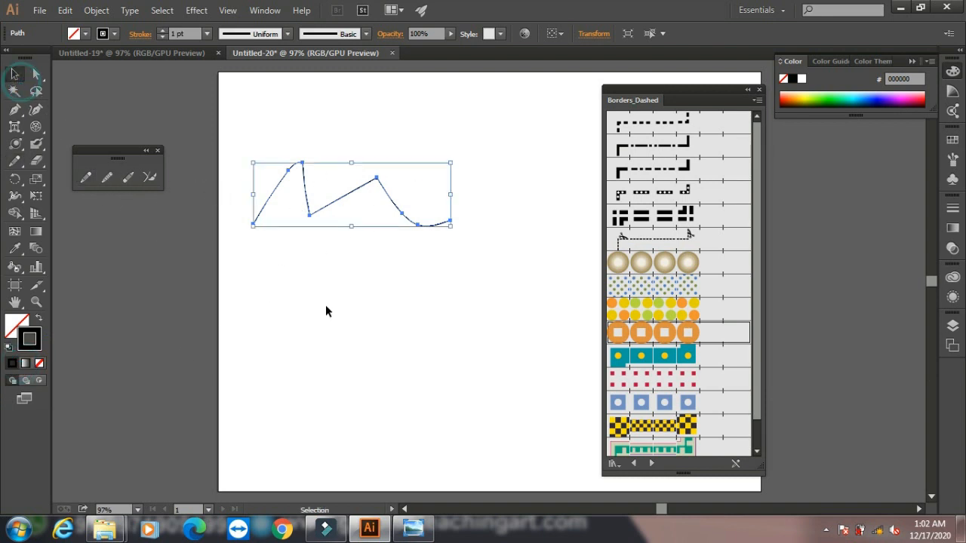
pyautogui.press('Delete')
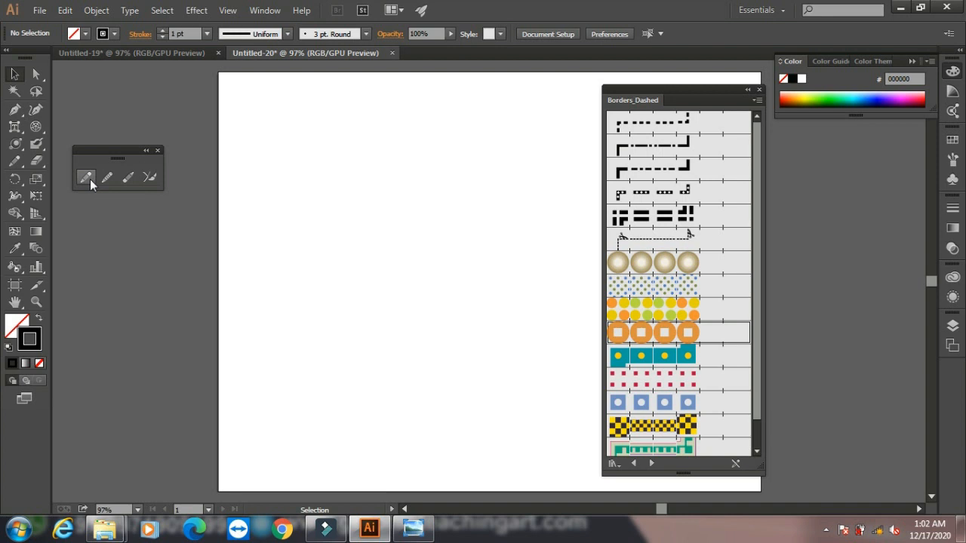
# - Switch to Windows Photo Viewer to examine the keyboard and mouse picture, then return to Illustrator
pyautogui.click(413, 529)
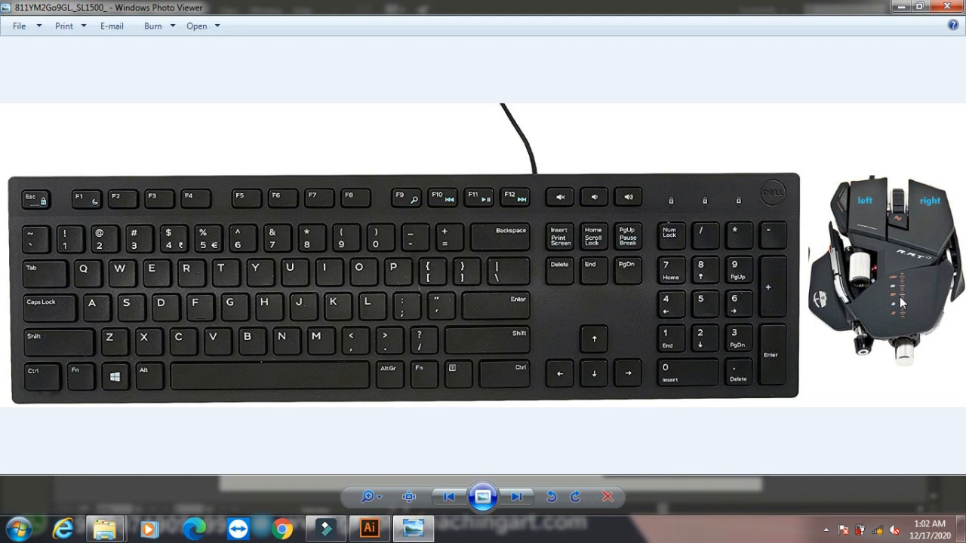
pyautogui.click(900, 7)
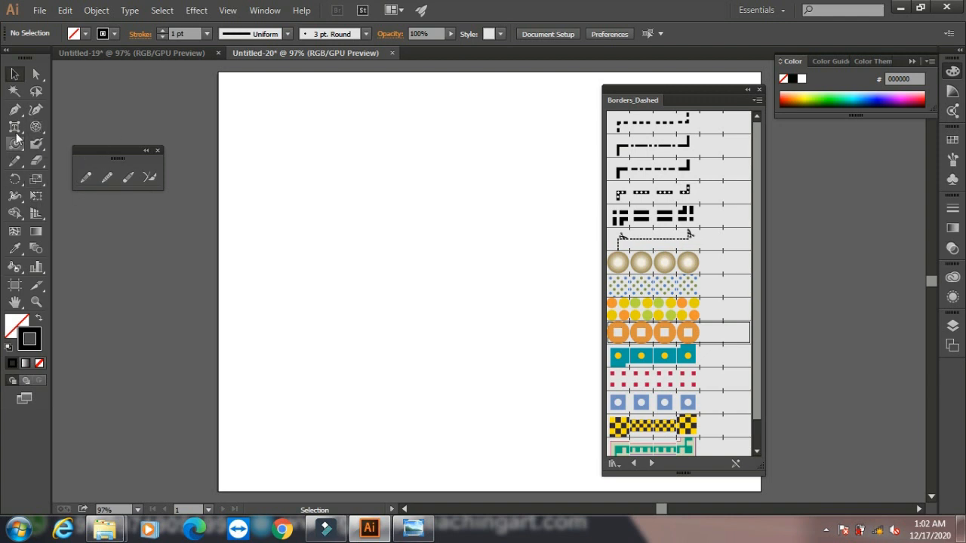
# - Draw a rectangle with a black outline and no fill on the left half of the artboard
pyautogui.moveTo(17, 145); pyautogui.dragTo(67, 144)
pyautogui.moveTo(248, 167); pyautogui.dragTo(466, 331)
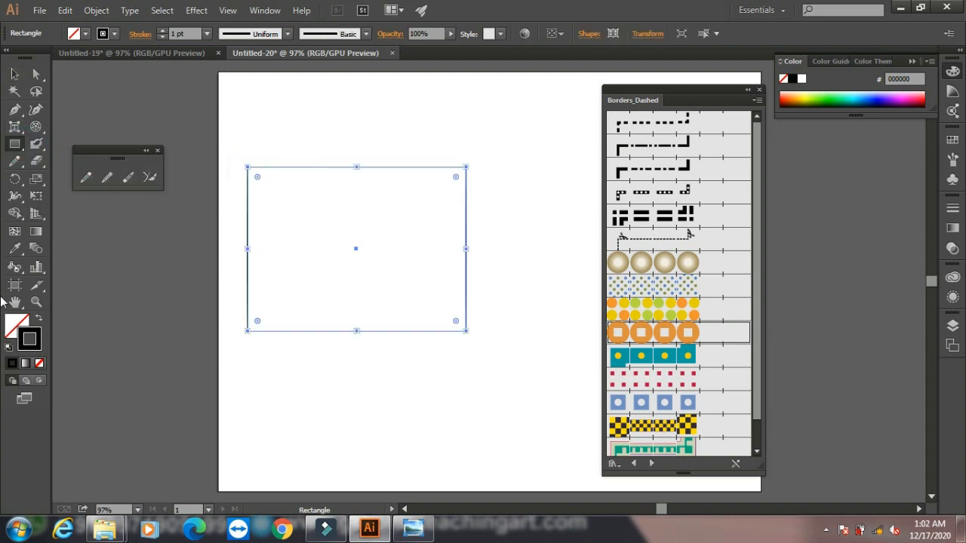
# - Run the Smooth tool along the rectangle's top edge near its upper-left corner
pyautogui.click(35, 302)
pyautogui.moveTo(241, 156); pyautogui.dragTo(649, 474)
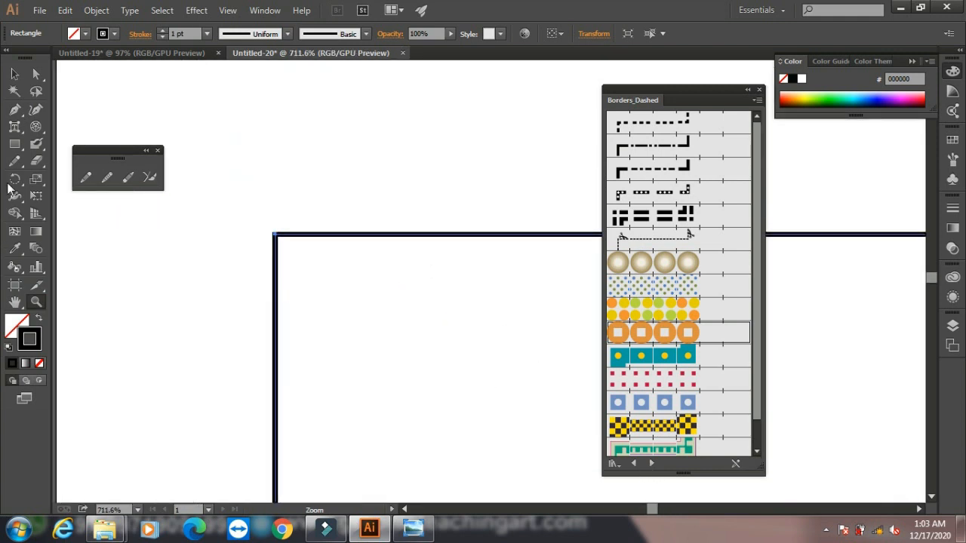
pyautogui.click(15, 302)
pyautogui.moveTo(348, 292); pyautogui.dragTo(159, 299)
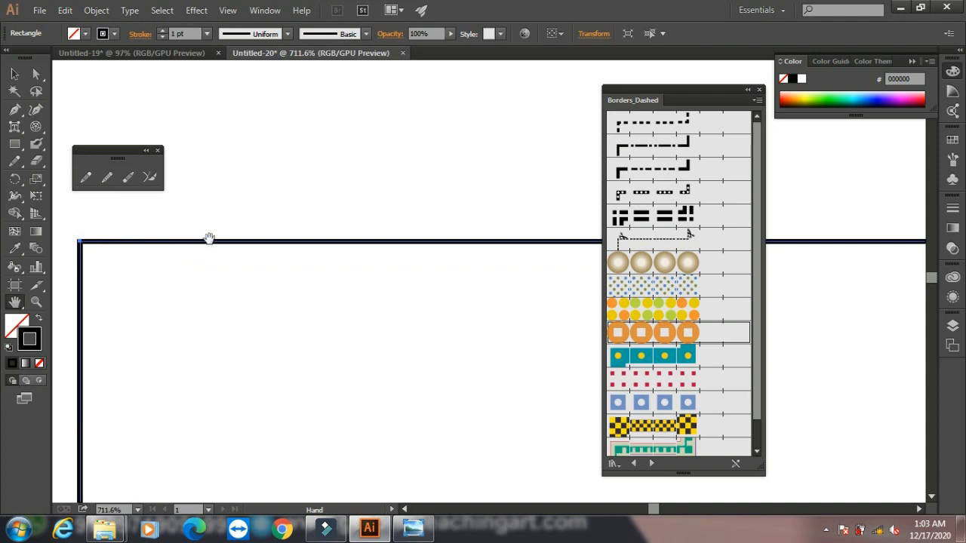
pyautogui.click(107, 177)
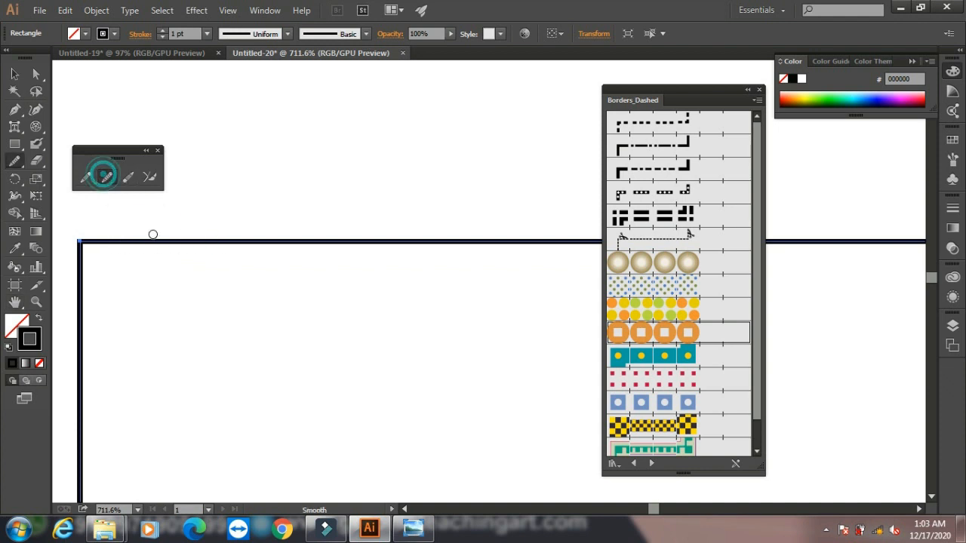
pyautogui.moveTo(172, 240)
pyautogui.mouseDown()
pyautogui.moveTo(226, 234)
pyautogui.moveTo(260, 249)
pyautogui.moveTo(297, 237)
pyautogui.moveTo(292, 267)
pyautogui.moveTo(303, 230)
pyautogui.mouseUp()
pyautogui.moveTo(171, 256); pyautogui.dragTo(214, 249)
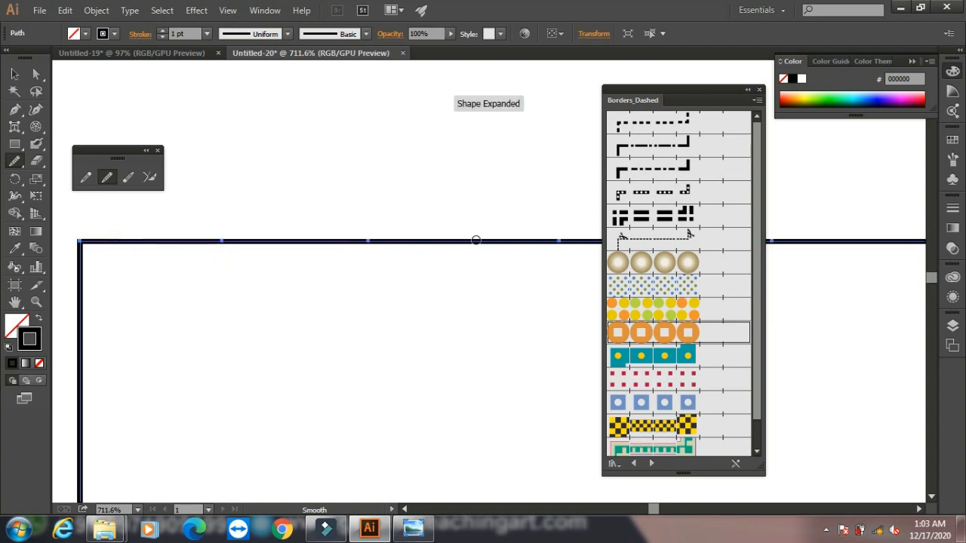
# - Cut a short gap in the rectangle's top edge with the Path Eraser and close it with the Join tool
pyautogui.click(128, 178)
pyautogui.moveTo(222, 237)
pyautogui.mouseDown()
pyautogui.moveTo(191, 237)
pyautogui.moveTo(328, 280)
pyautogui.moveTo(256, 232)
pyautogui.moveTo(207, 233)
pyautogui.moveTo(243, 239)
pyautogui.mouseUp()
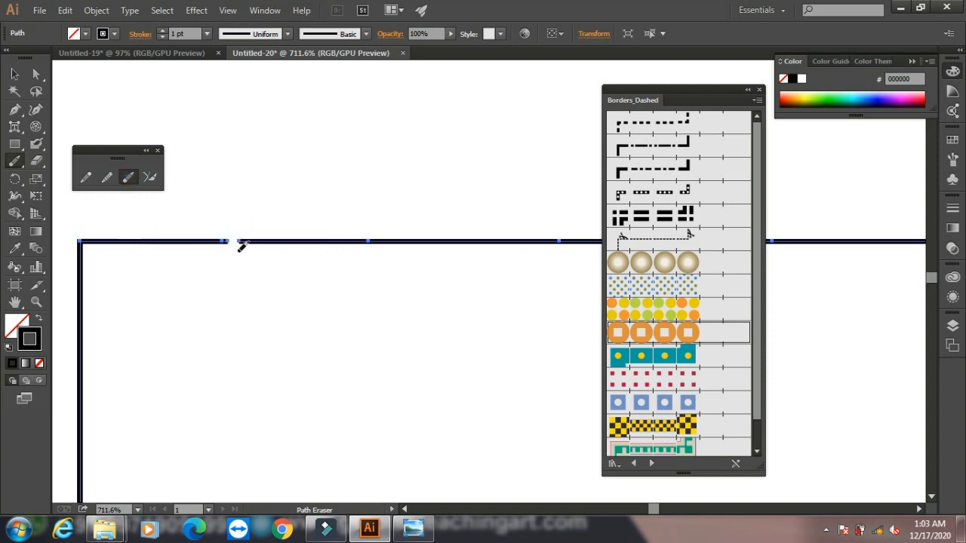
pyautogui.click(151, 177)
pyautogui.moveTo(199, 222)
pyautogui.mouseDown()
pyautogui.moveTo(261, 284)
pyautogui.moveTo(296, 242)
pyautogui.moveTo(222, 210)
pyautogui.moveTo(202, 236)
pyautogui.mouseUp()
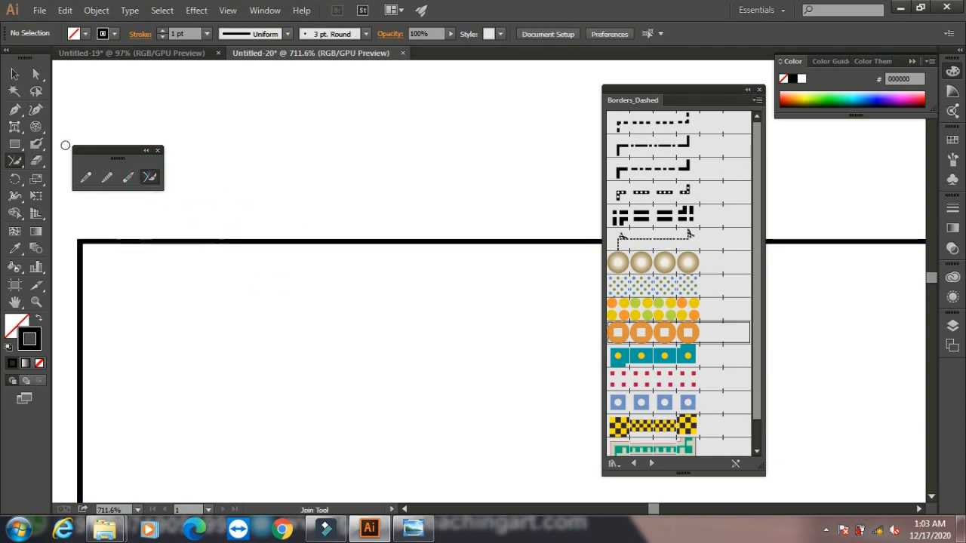
# - Try to smooth the rejoined part of the rectangle's top edge with the Smooth tool
pyautogui.click(111, 178)
pyautogui.moveTo(229, 237)
pyautogui.mouseDown()
pyautogui.moveTo(371, 222)
pyautogui.moveTo(369, 293)
pyautogui.moveTo(316, 271)
pyautogui.mouseUp()
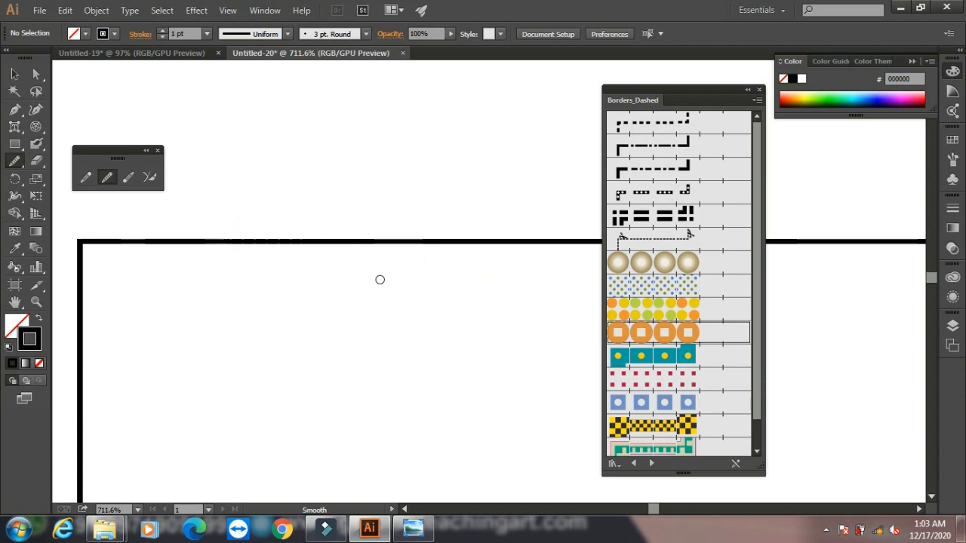
pyautogui.moveTo(158, 227); pyautogui.dragTo(190, 226)
# - Move the anchor points near the left end of the rectangle's top edge down with Direct Selection to form a curved dip
pyautogui.click(15, 74)
pyautogui.click(262, 242)
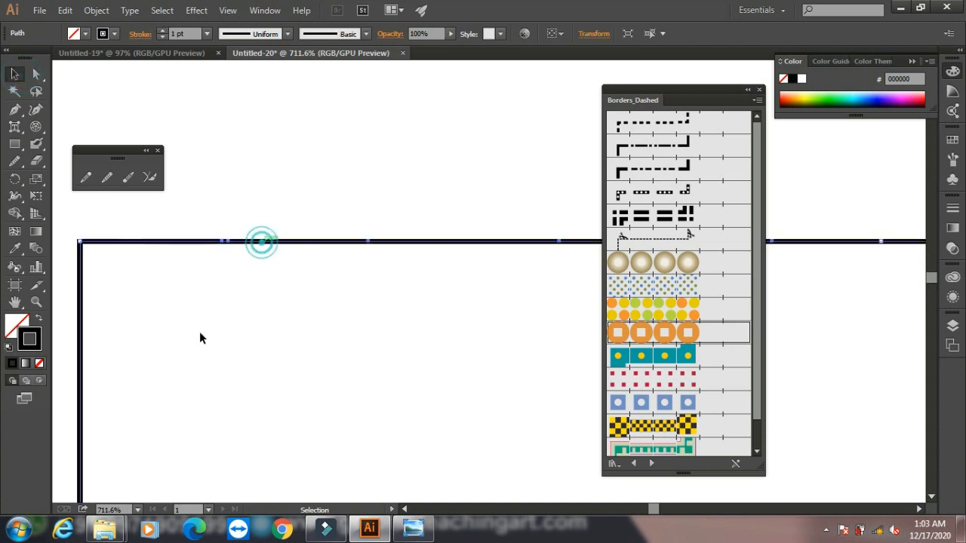
pyautogui.click(37, 74)
pyautogui.moveTo(209, 230); pyautogui.dragTo(373, 348)
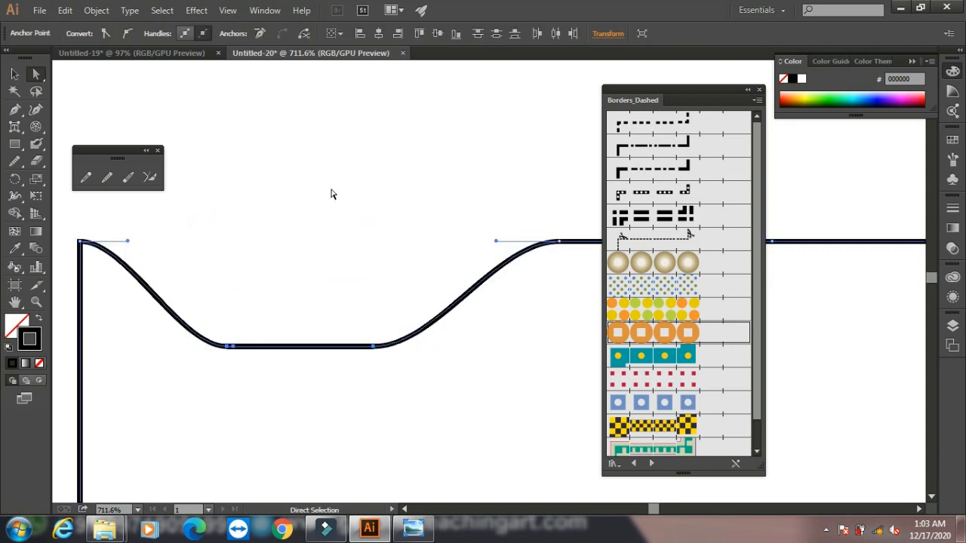
# - Close the floating Pencil tool panel and minimize Illustrator to the desktop
pyautogui.hotkey('ctrl', '-')
pyautogui.hotkey('ctrl', '-')
pyautogui.hotkey('ctrl', '-')
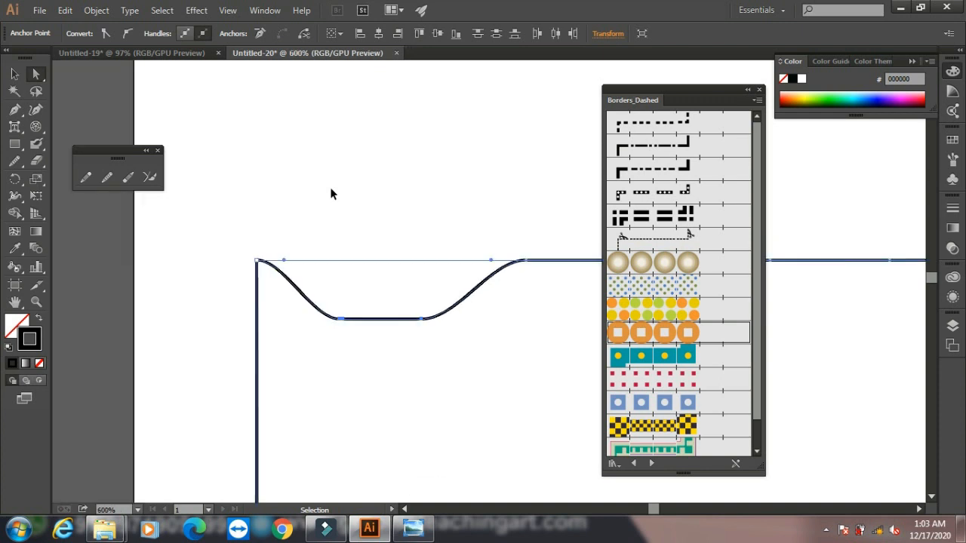
pyautogui.hotkey('ctrl', '-')
pyautogui.hotkey('ctrl', '-')
pyautogui.hotkey('ctrl', '-')
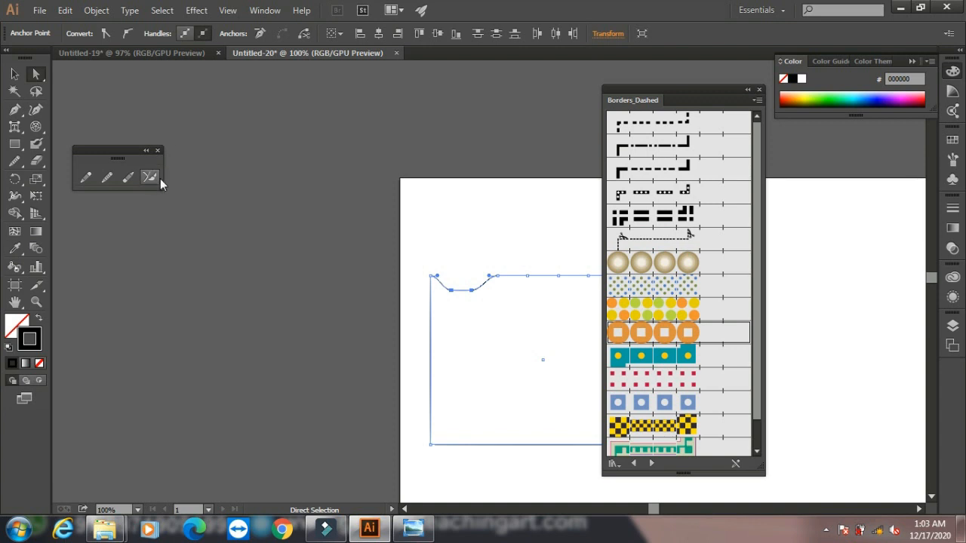
pyautogui.click(157, 150)
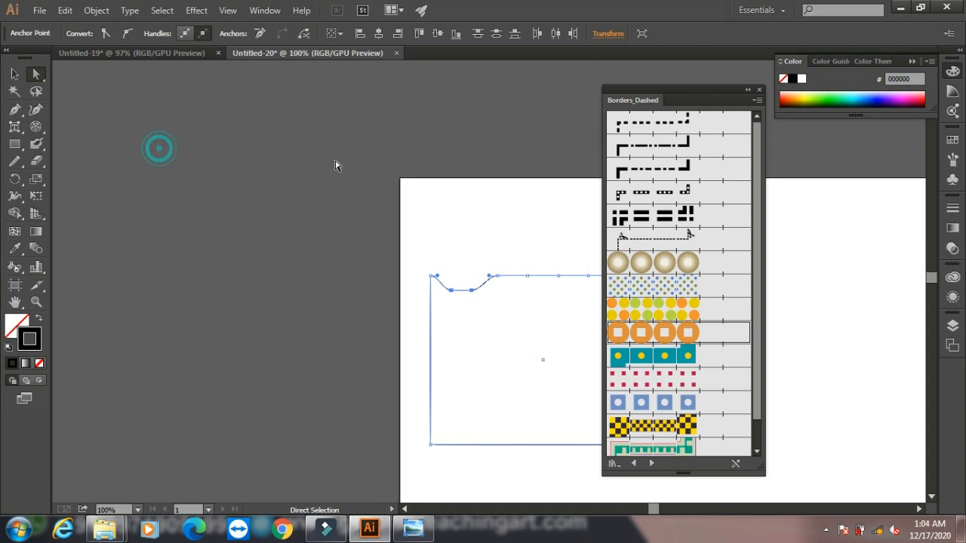
pyautogui.click(902, 9)
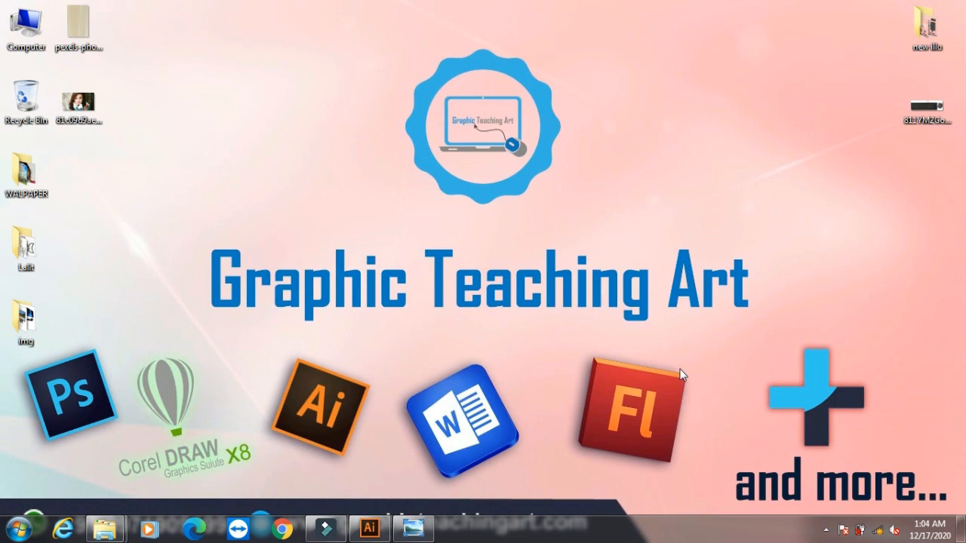